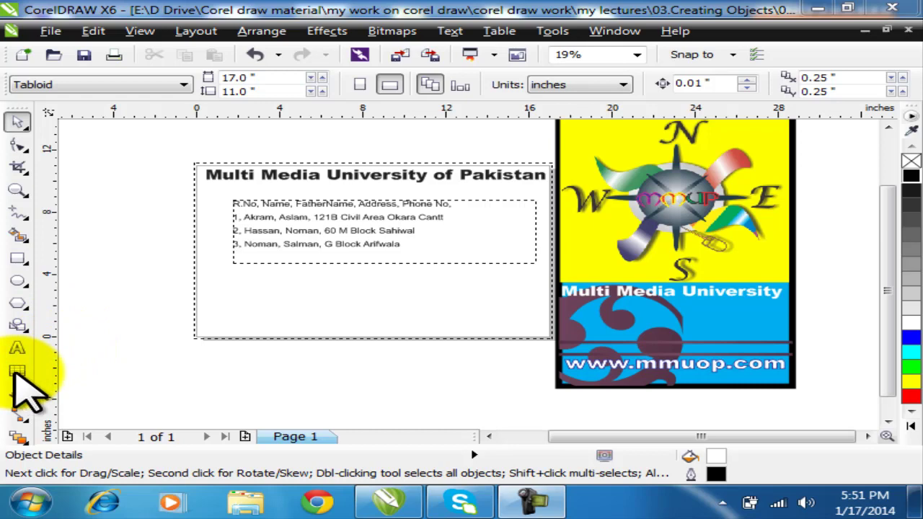
Start the Table tool and examine its background colour, border width and cell spacing options.
click(149, 329)
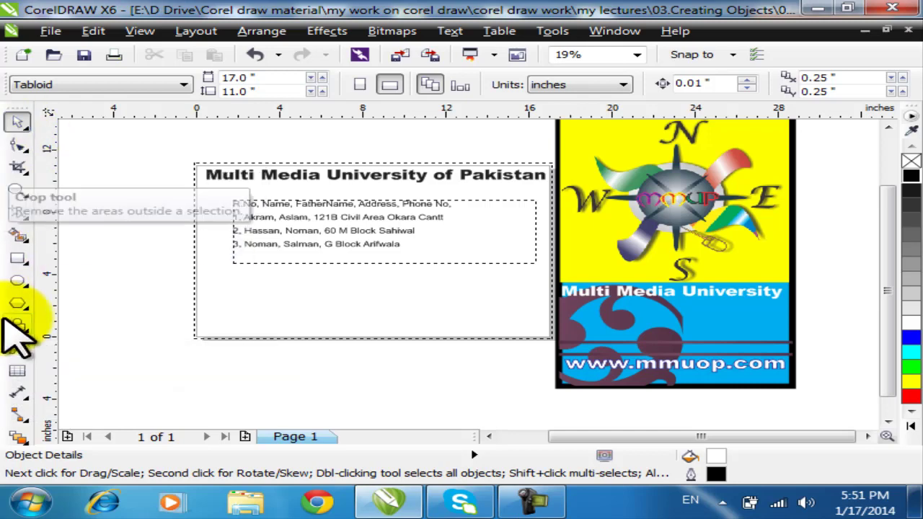
click(18, 372)
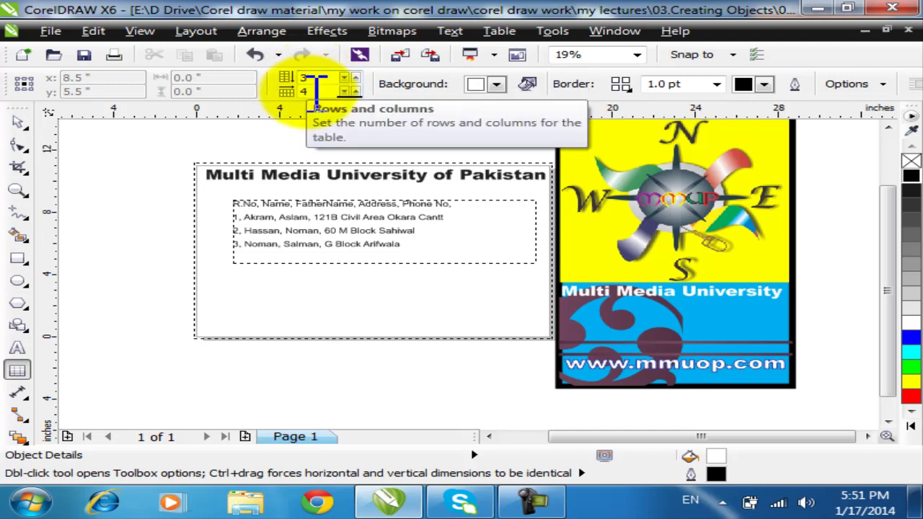
click(497, 86)
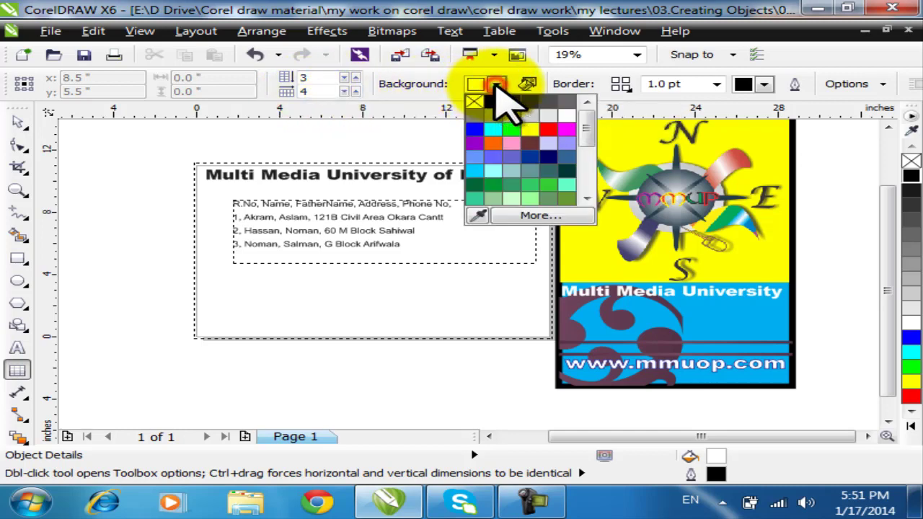
click(497, 87)
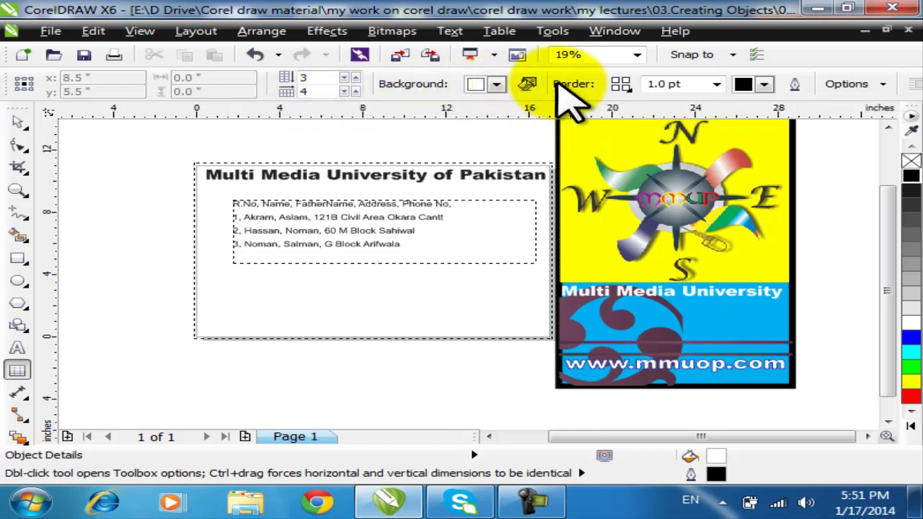
click(716, 85)
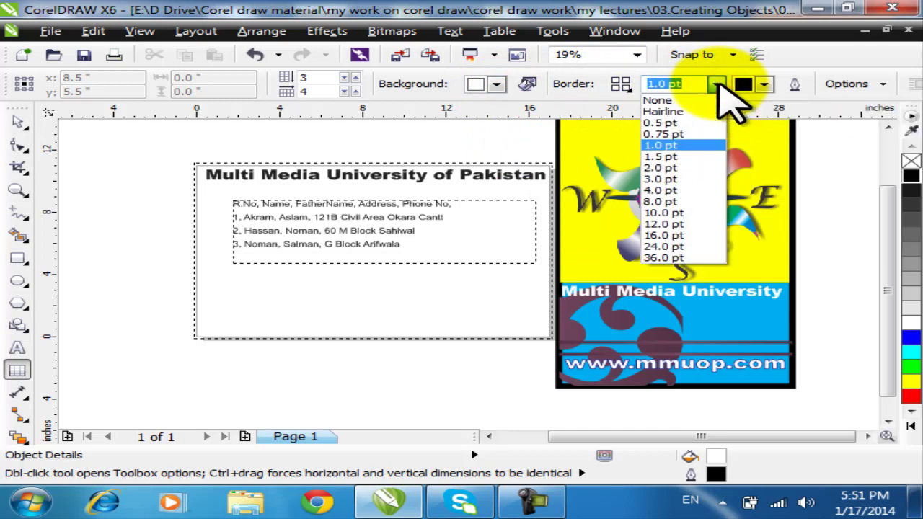
click(718, 91)
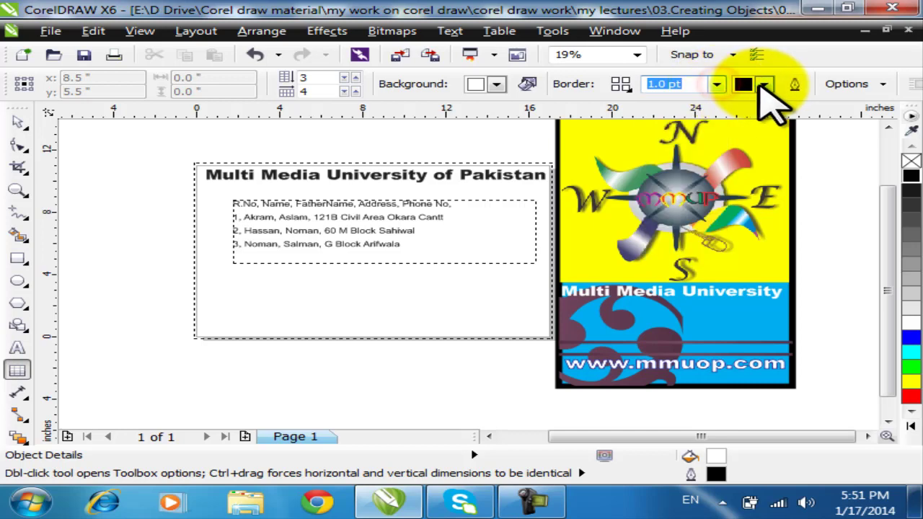
click(882, 84)
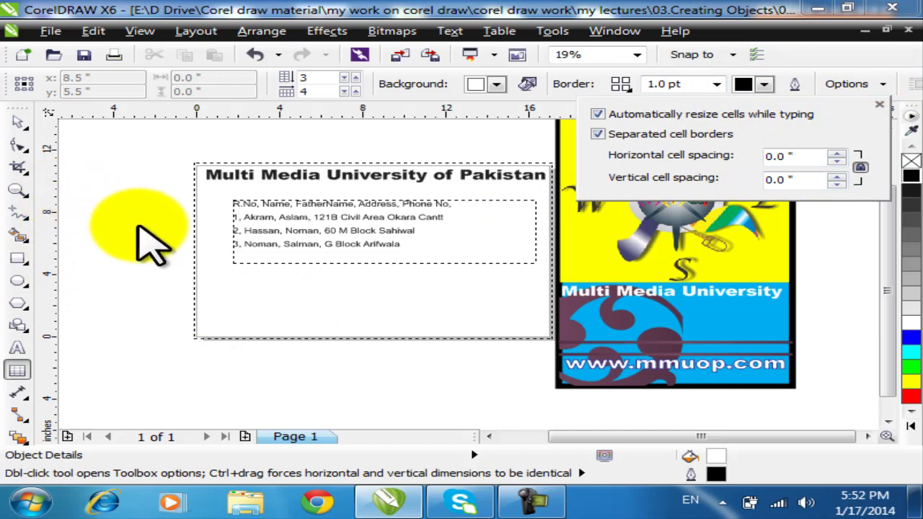
click(139, 243)
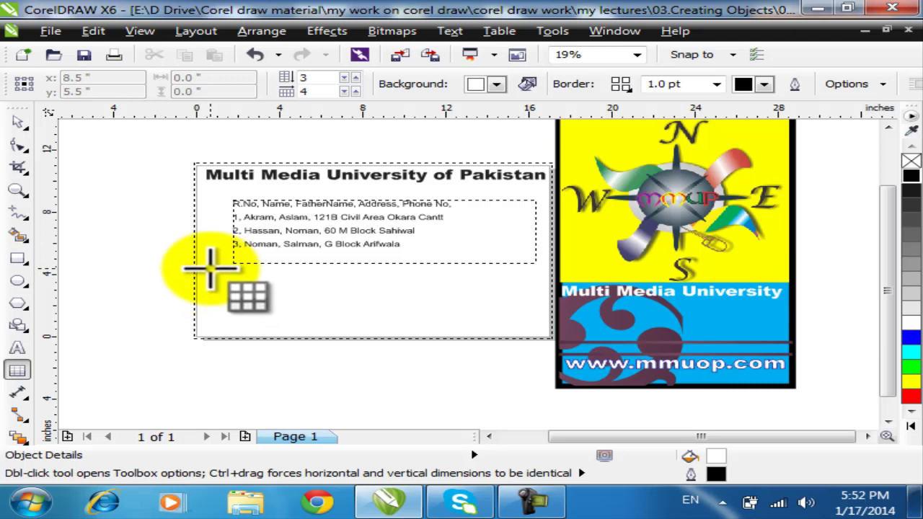
Draw a table of 3 rows and 4 columns, about 13.7 by 3.7 inches, and align it beneath the student list.
drag(210, 269, 494, 323)
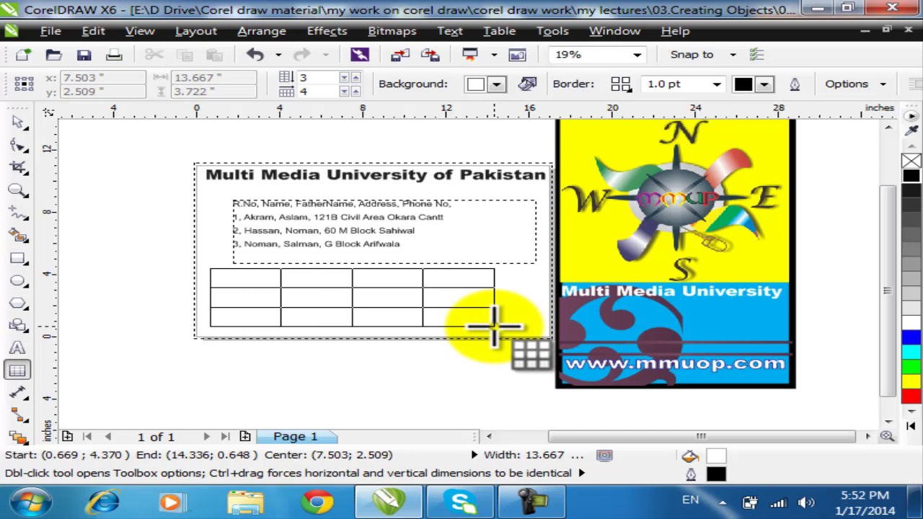
drag(494, 324, 492, 322)
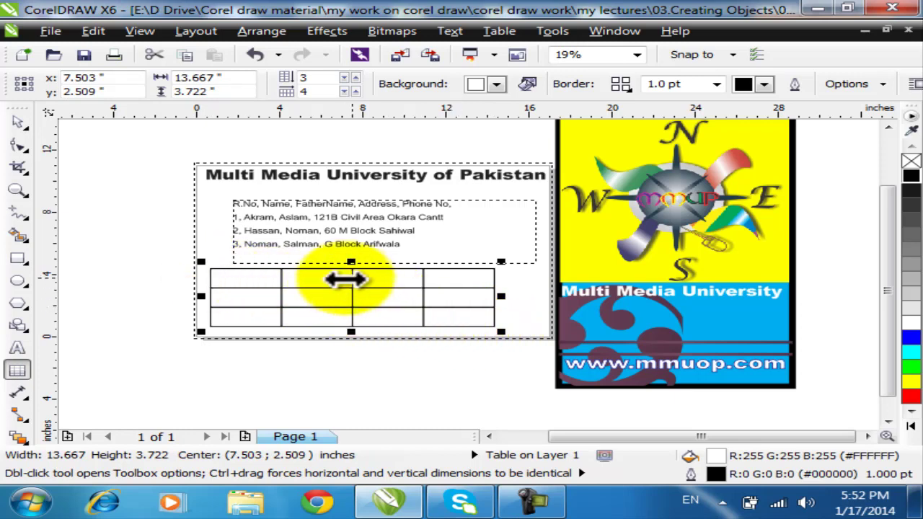
click(332, 261)
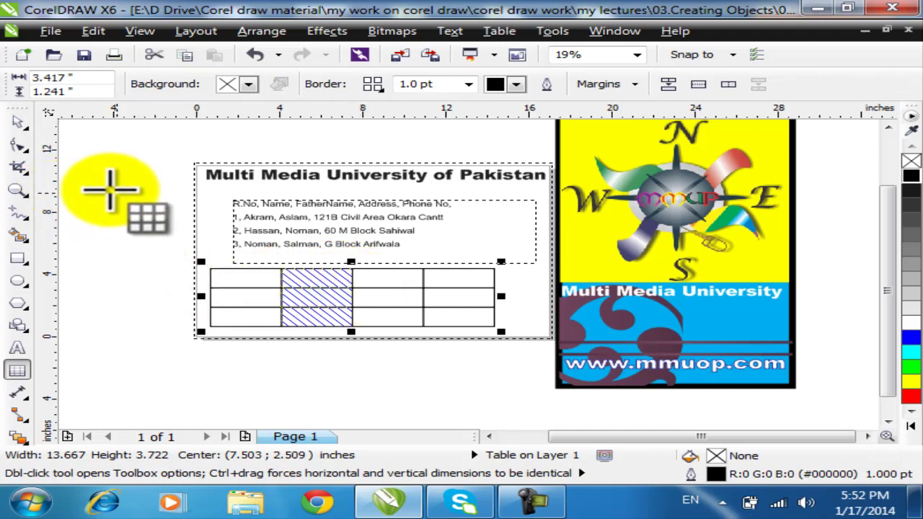
click(18, 123)
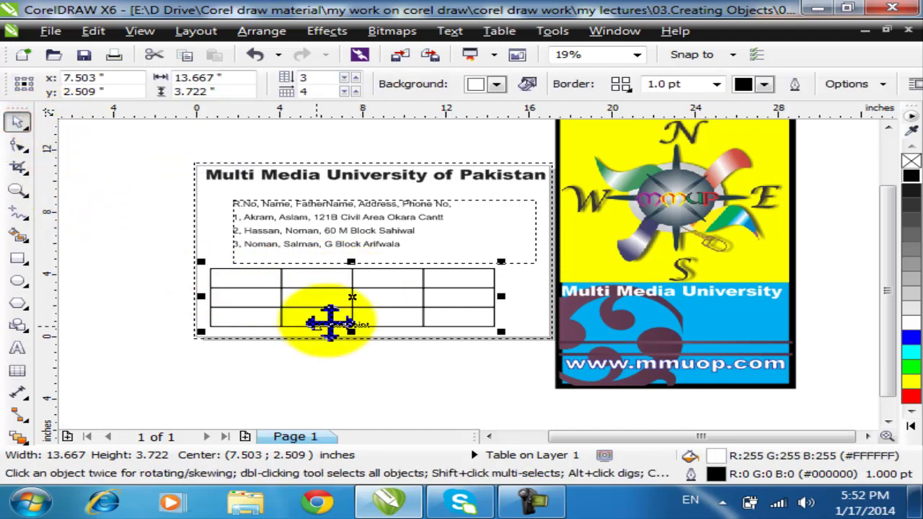
drag(354, 304, 377, 304)
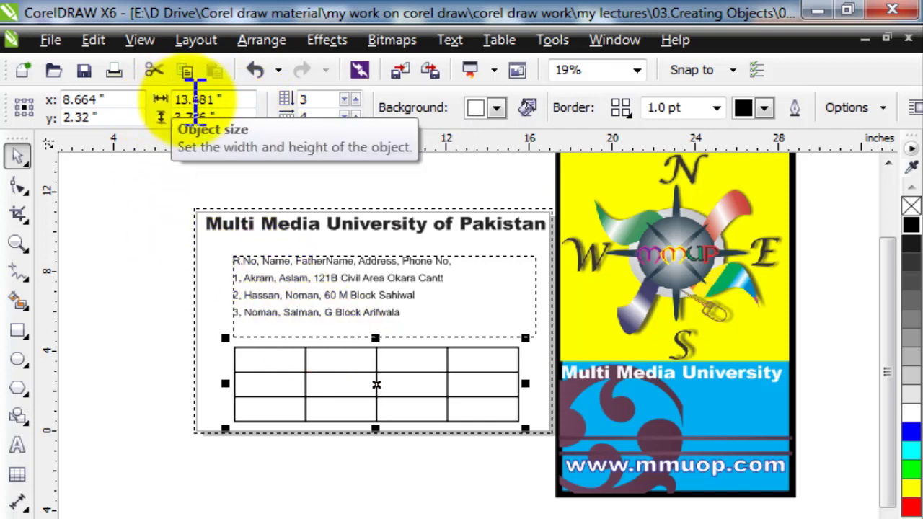
Try resizing the table to 18 inches wide and 16 inches high, and undo the resize.
double_click(230, 99)
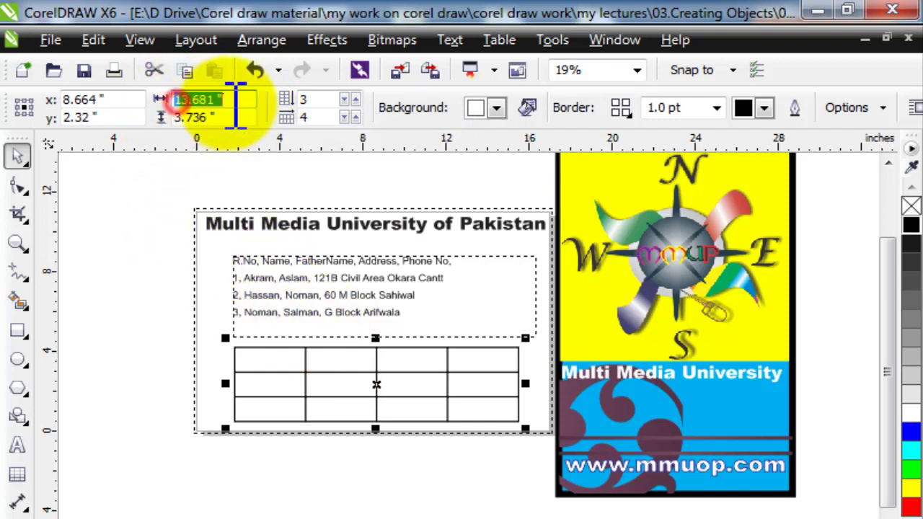
text(18)
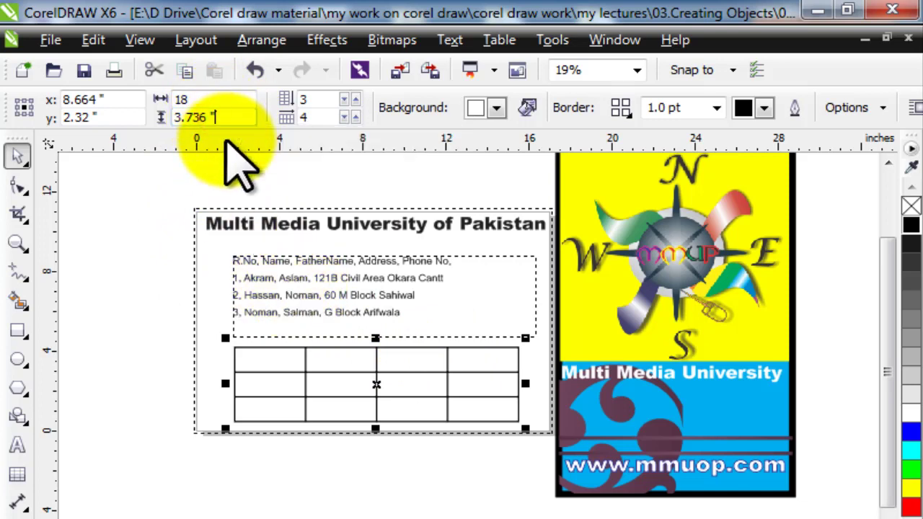
key(BackSpace)
key(BackSpace)
key(BackSpace)
key(BackSpace)
key(BackSpace)
key(BackSpace)
key(BackSpace)
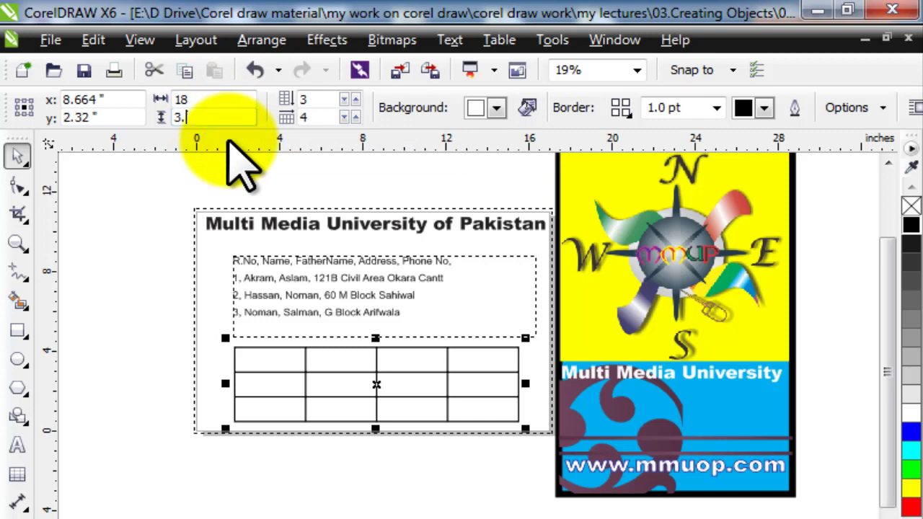
text(16)
key(Return)
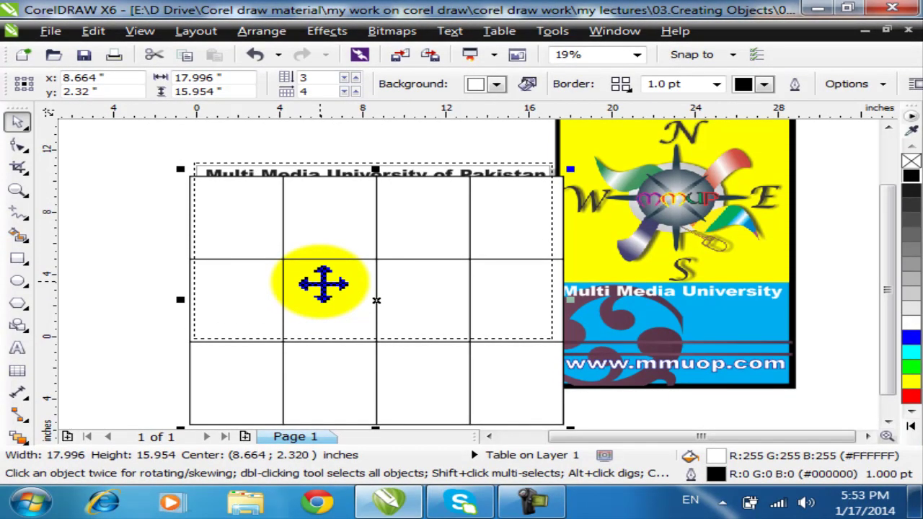
key(ctrl+z)
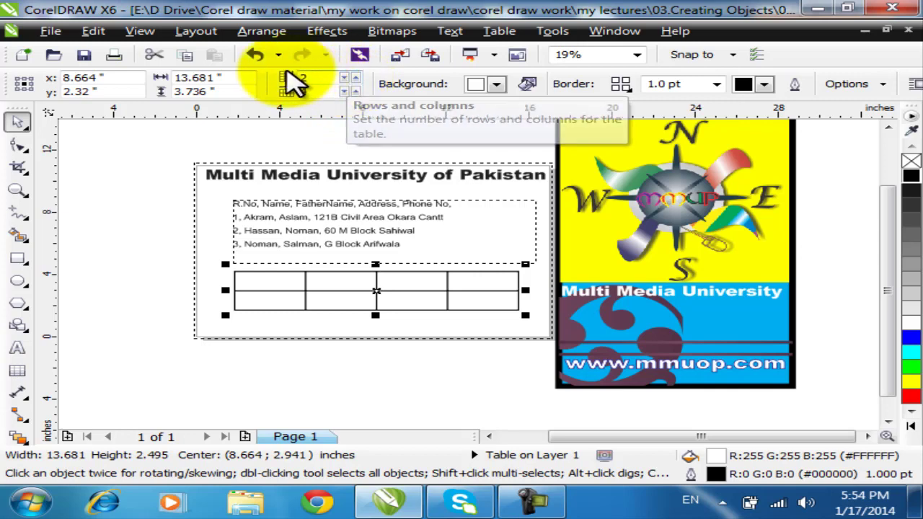
Increase the table to 4 rows, reduce it to 2, and finish with 3 rows.
click(356, 76)
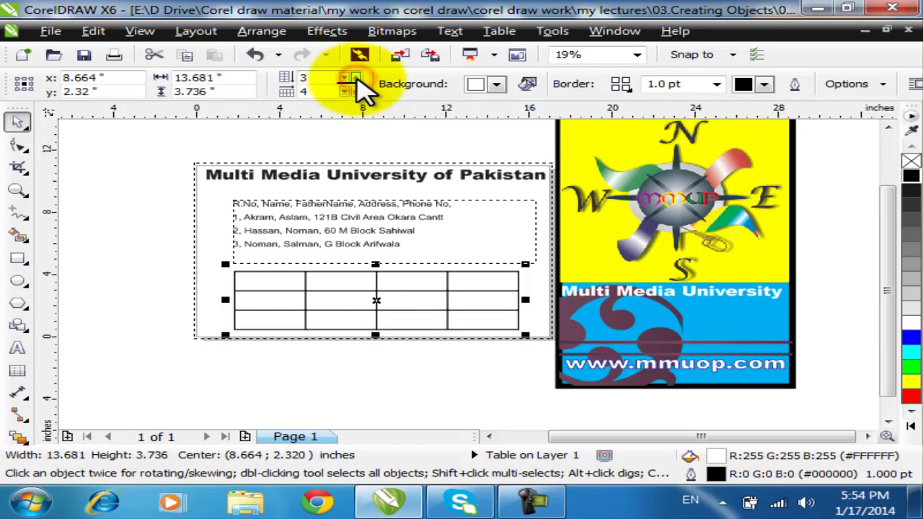
click(356, 76)
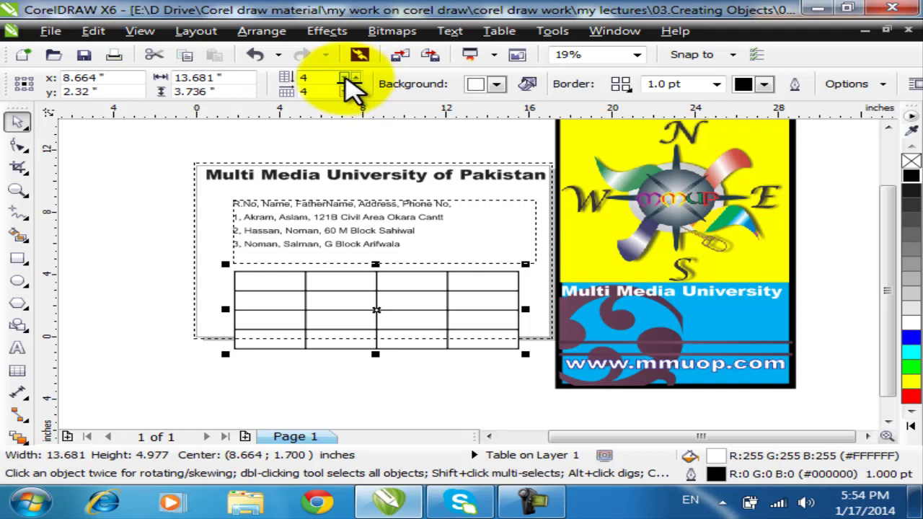
click(345, 78)
click(344, 78)
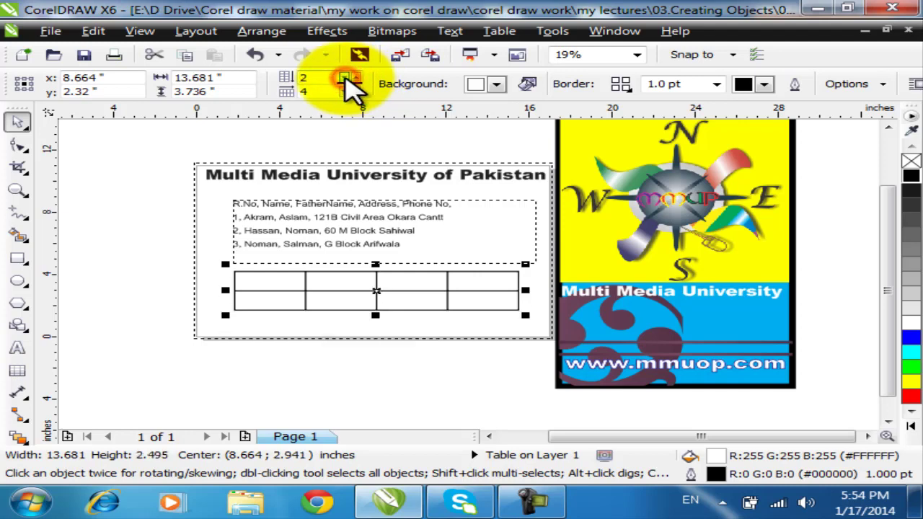
click(356, 76)
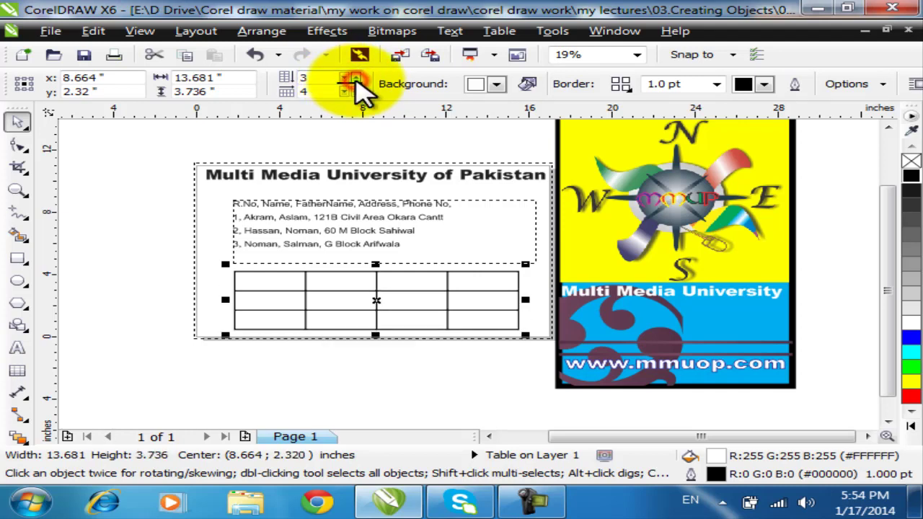
Try adding extra columns to the table and bring it back to 4 columns.
click(355, 90)
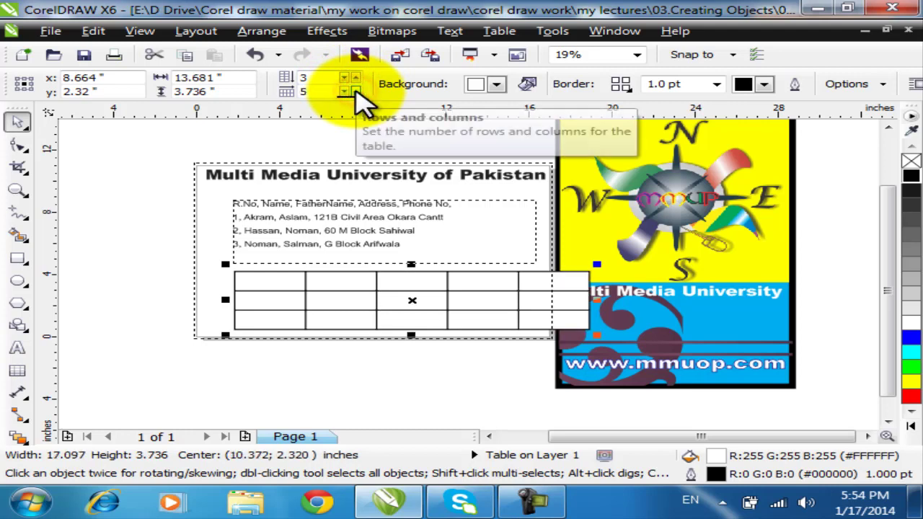
click(356, 90)
click(356, 90)
click(344, 90)
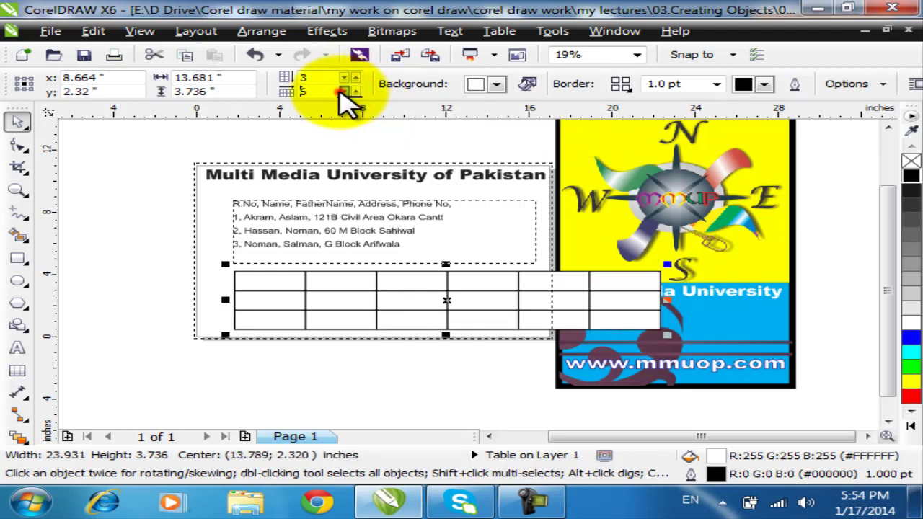
click(344, 90)
click(345, 90)
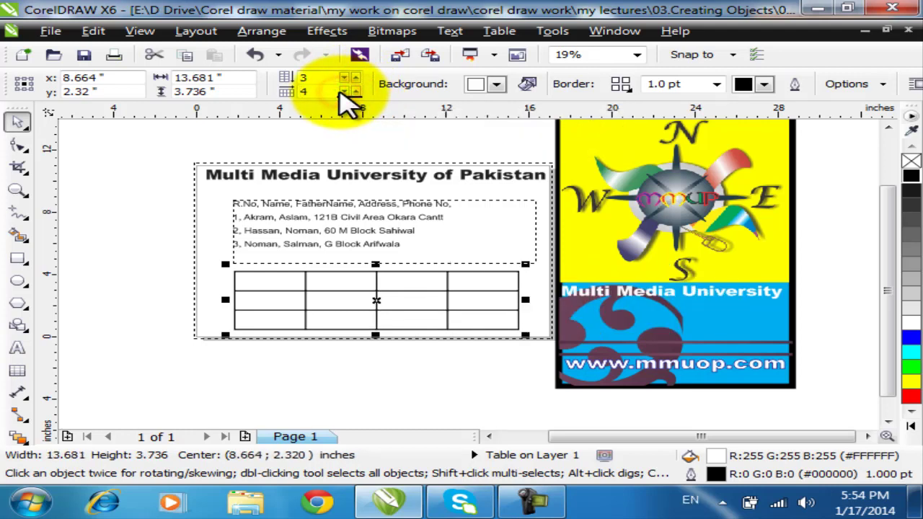
Fill the table's background with bright green.
click(496, 84)
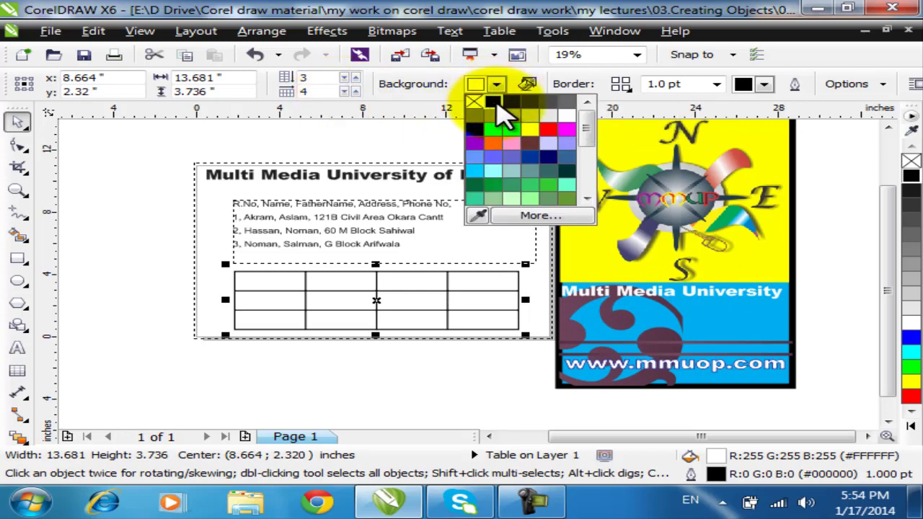
click(511, 129)
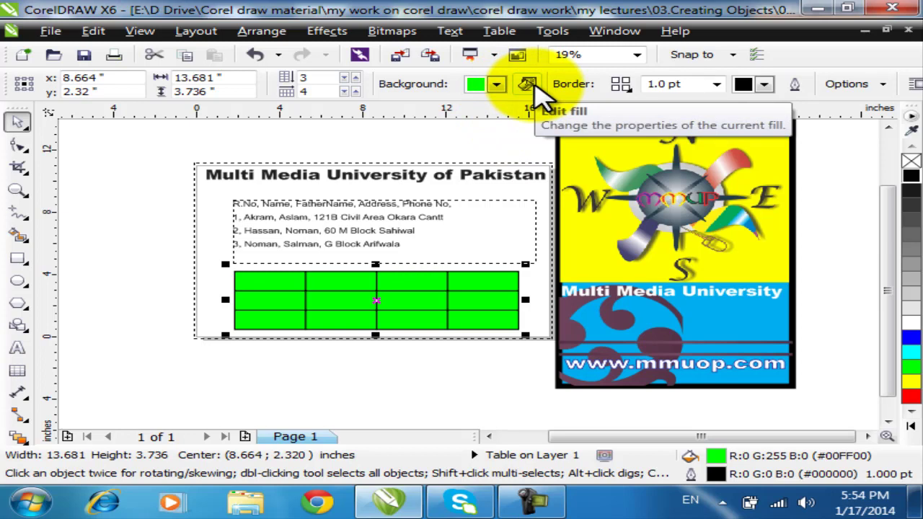
Try limiting the table's border selection to left and right, and return it to all borders.
click(622, 85)
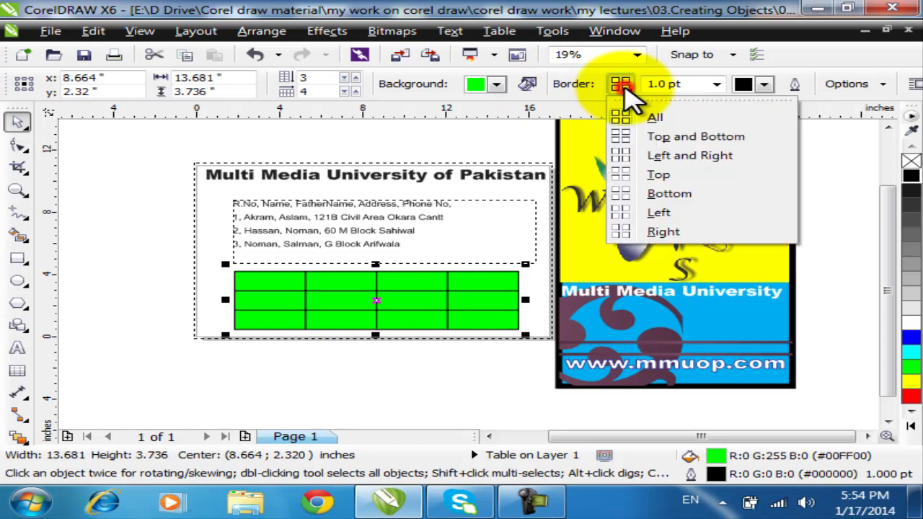
click(625, 157)
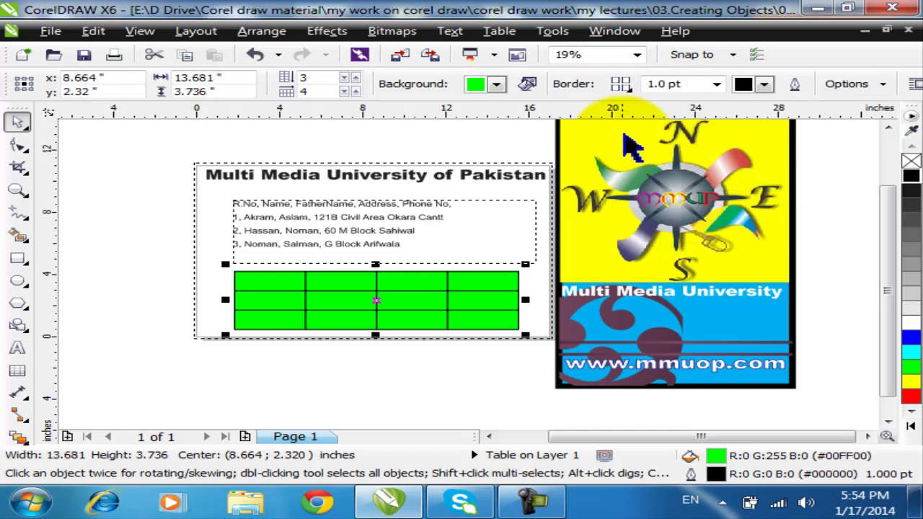
click(710, 86)
click(618, 88)
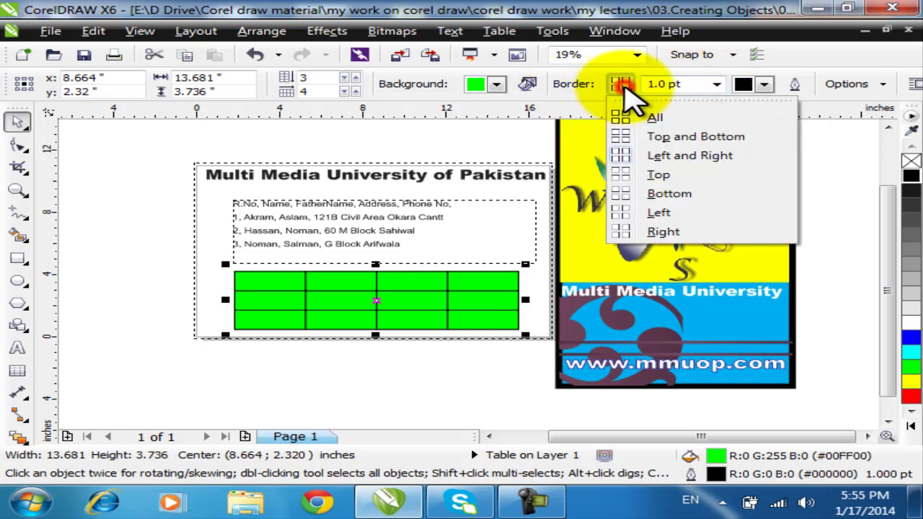
click(635, 122)
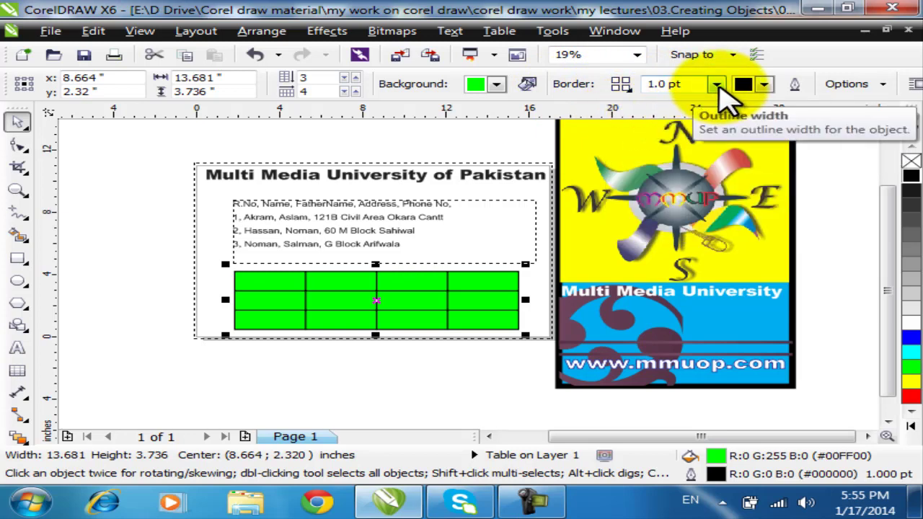
Set the table's border width to 24 pt and its border colour to blue.
click(717, 85)
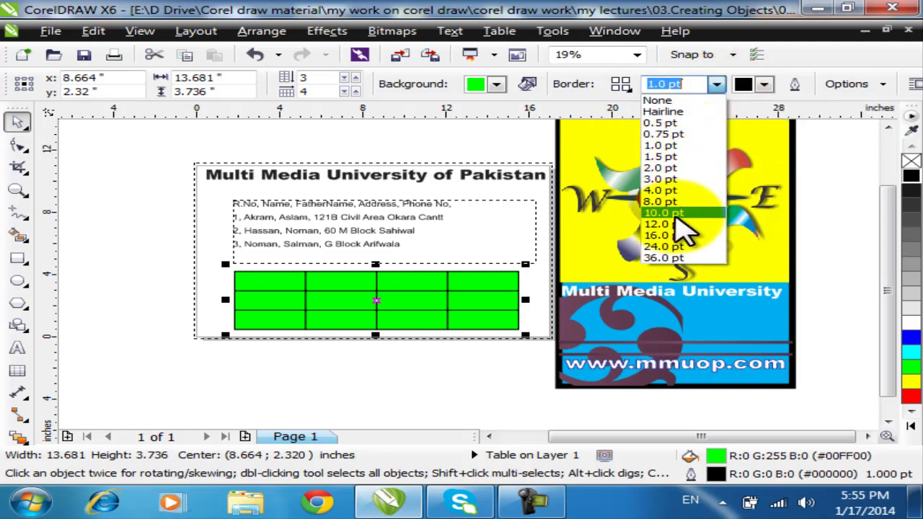
click(670, 247)
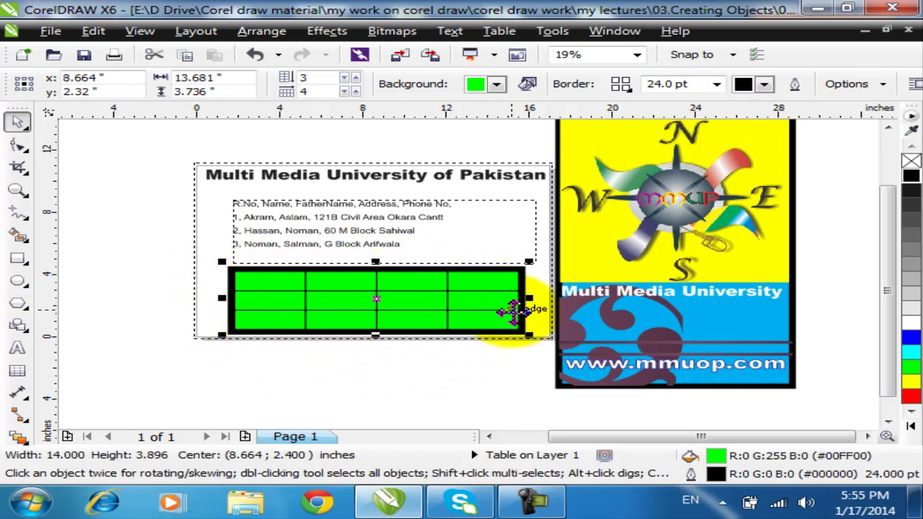
click(764, 84)
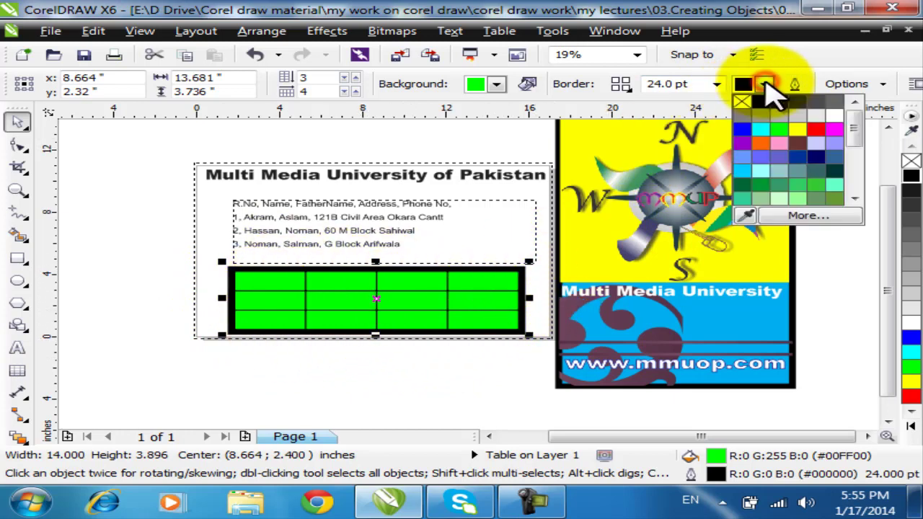
click(744, 130)
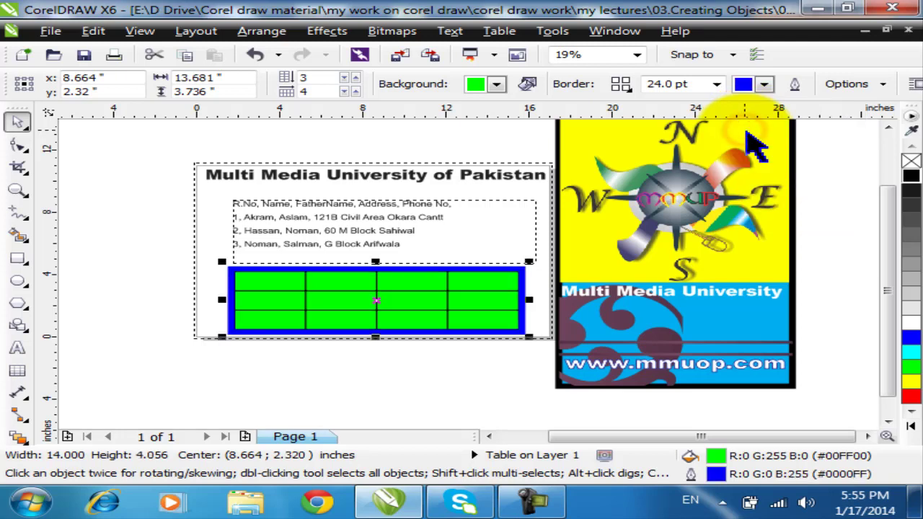
click(795, 84)
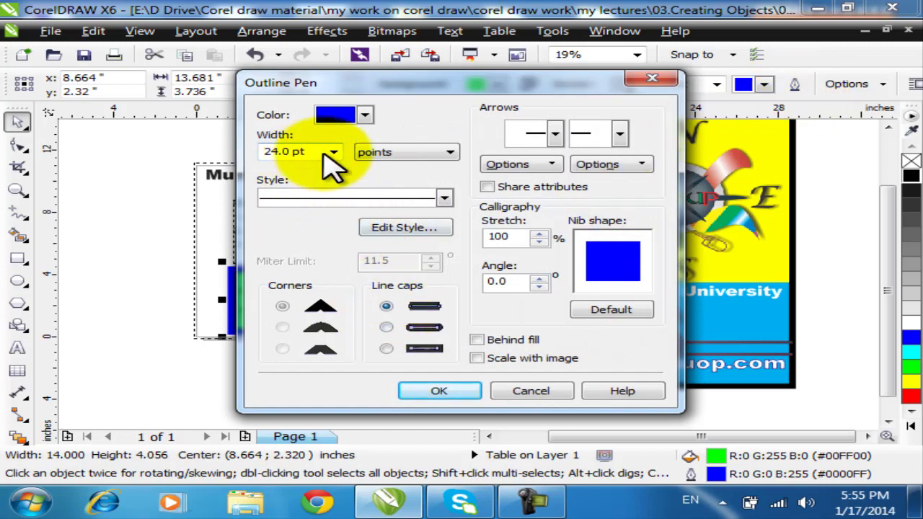
click(333, 151)
click(333, 152)
click(364, 116)
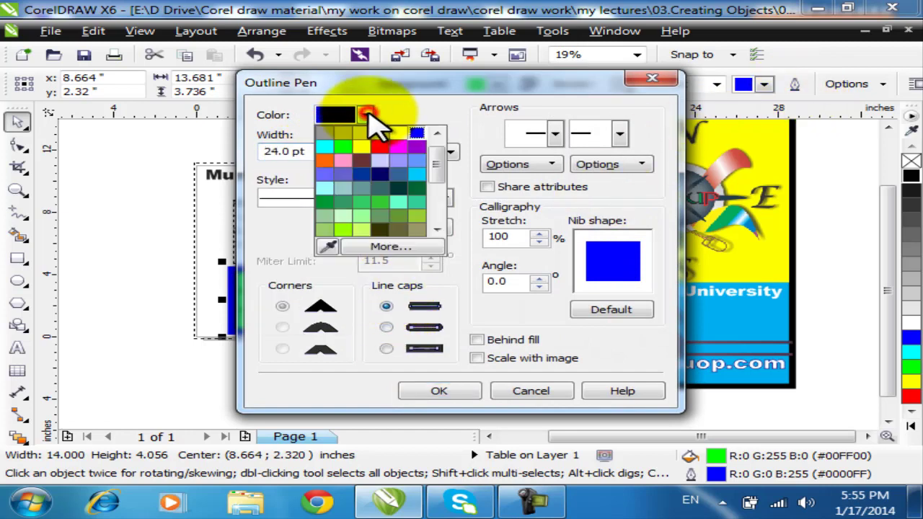
click(354, 154)
click(399, 199)
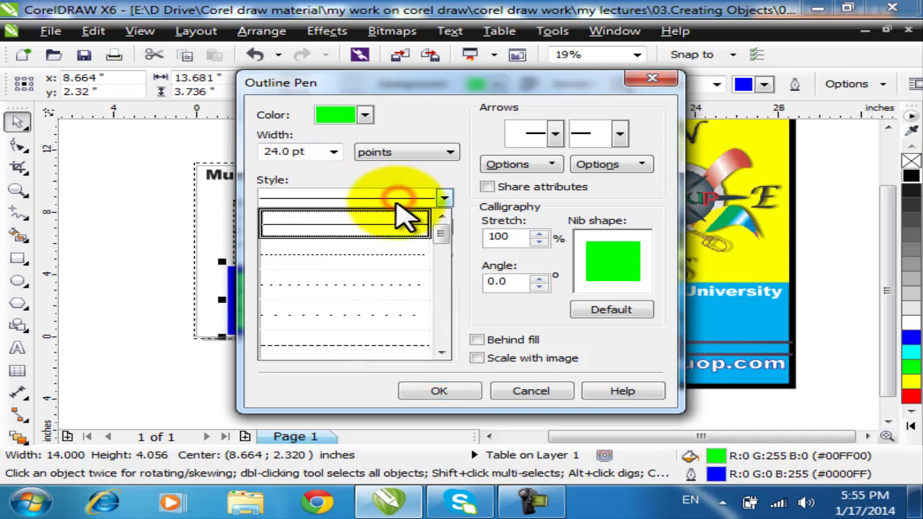
click(388, 349)
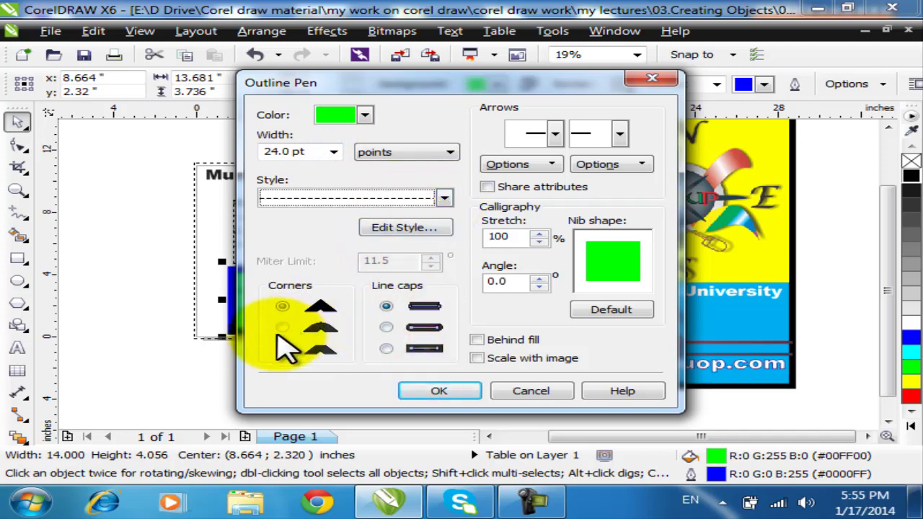
click(550, 133)
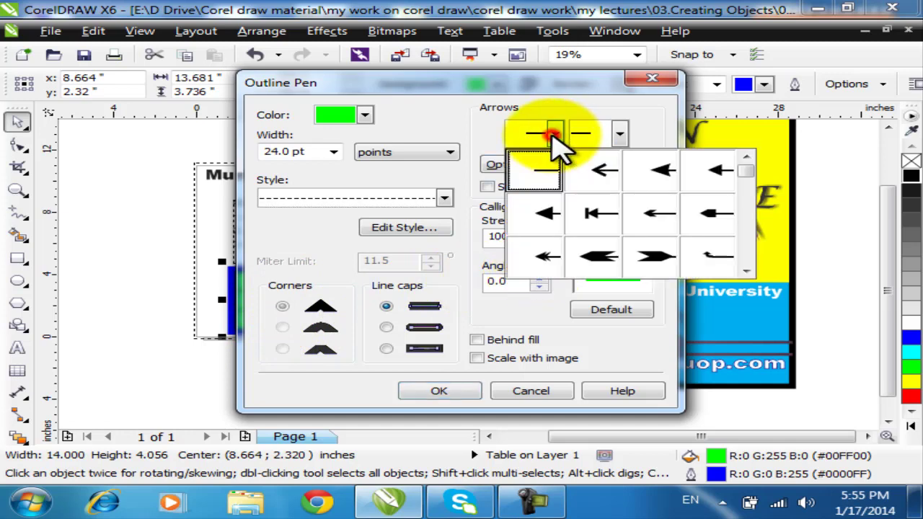
click(550, 133)
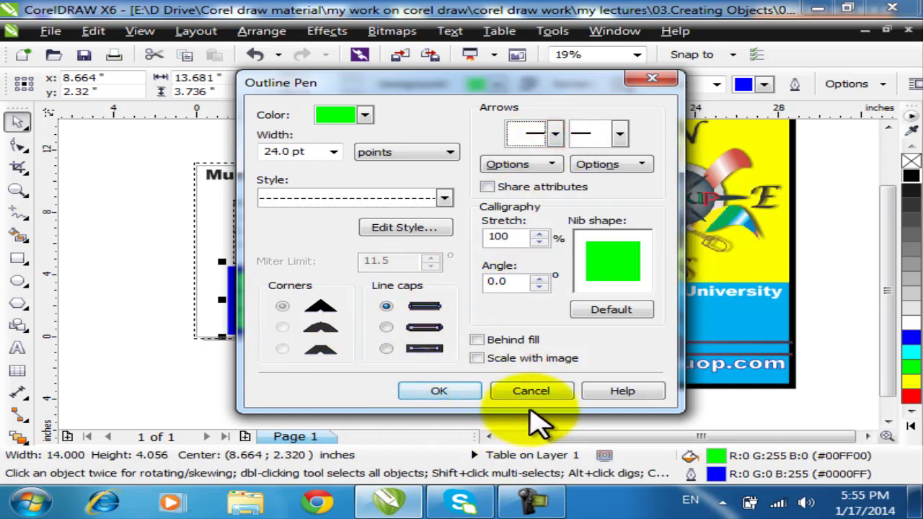
click(505, 391)
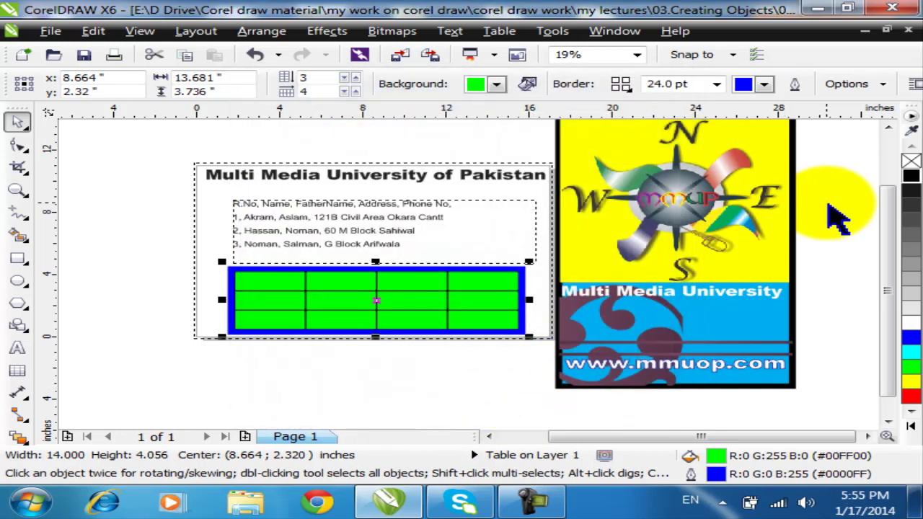
Set the table's horizontal and vertical cell spacing to 0.15 inches, with separated cell borders.
click(882, 85)
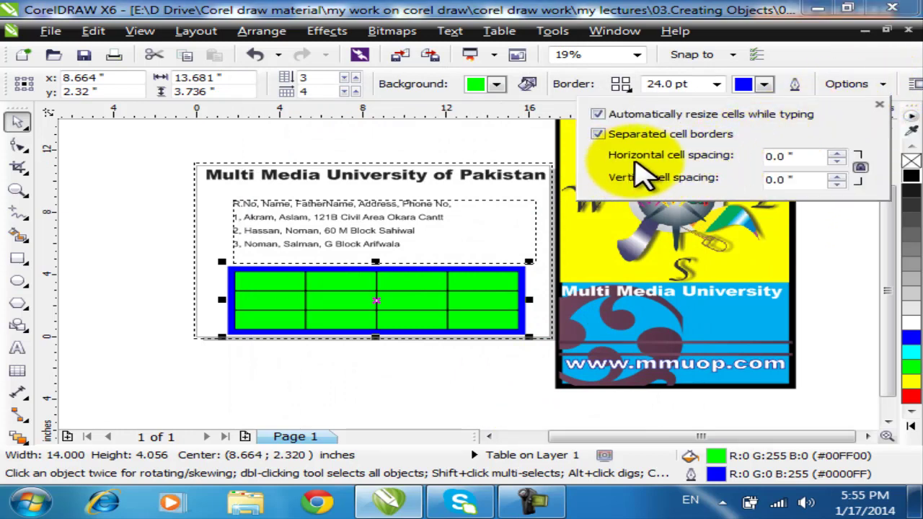
click(840, 154)
click(840, 154)
click(841, 155)
click(841, 154)
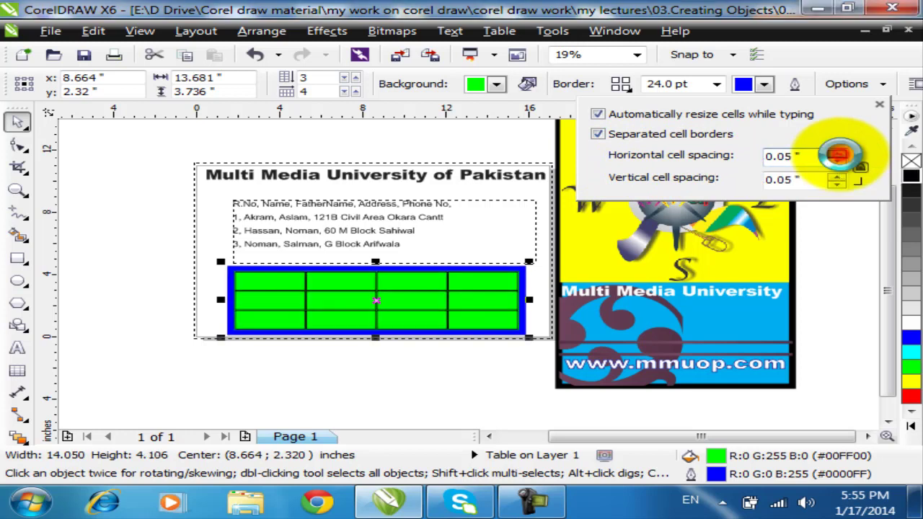
click(841, 155)
click(841, 154)
click(841, 154)
click(841, 155)
click(841, 154)
click(841, 154)
click(840, 154)
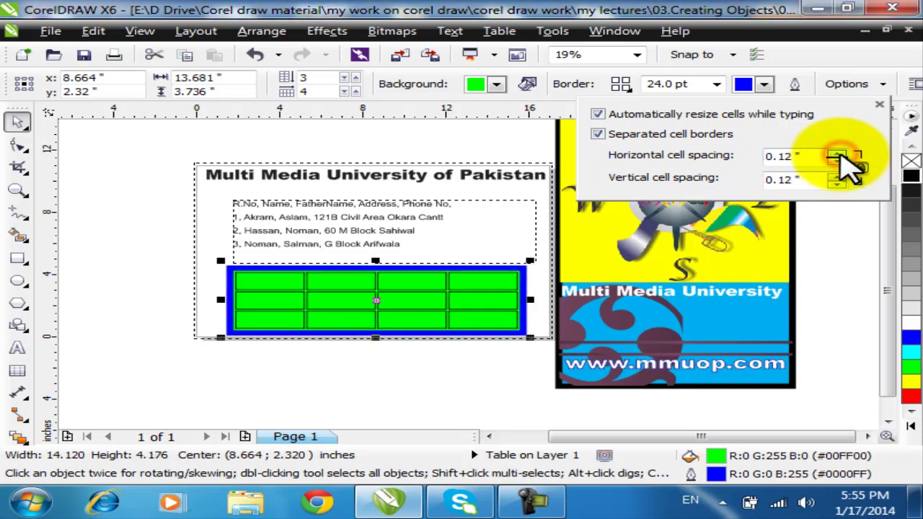
click(841, 155)
click(842, 155)
click(842, 155)
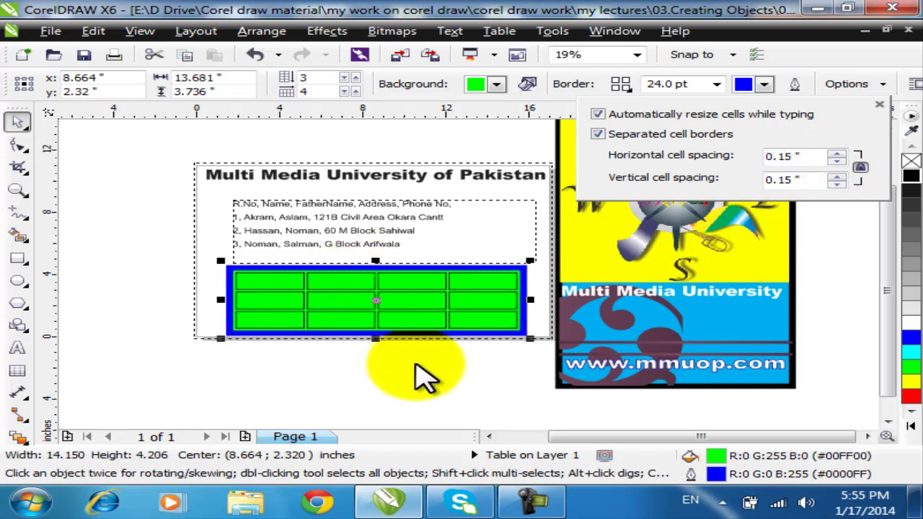
click(450, 381)
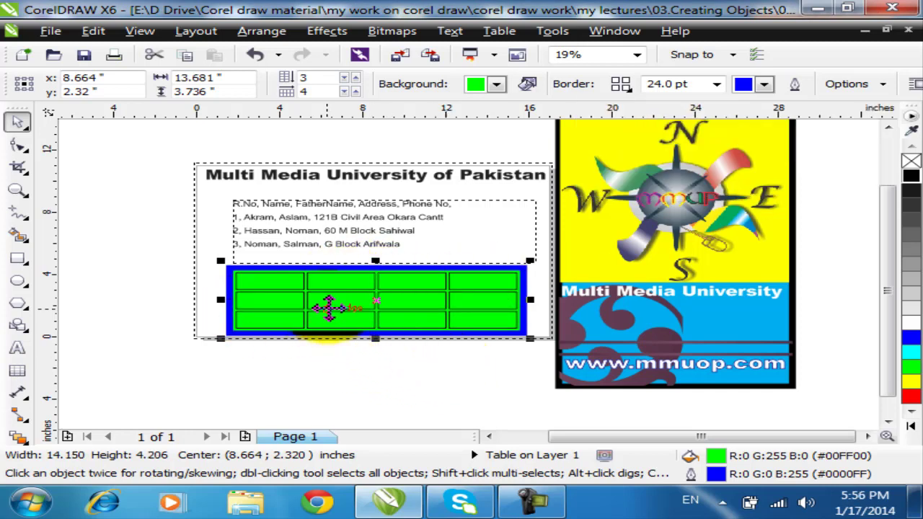
Try turning off the table's separated cell borders, and turn them back on.
scroll(328, 308, up, 2)
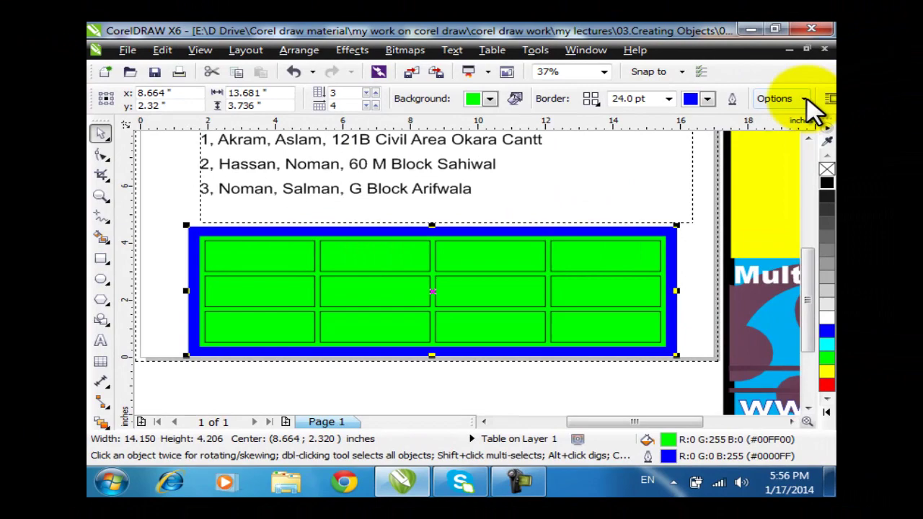
click(883, 83)
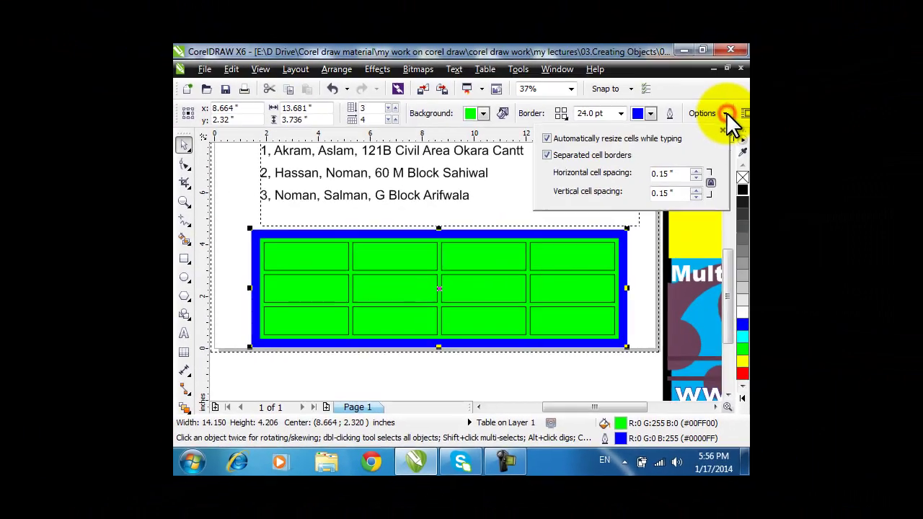
click(548, 155)
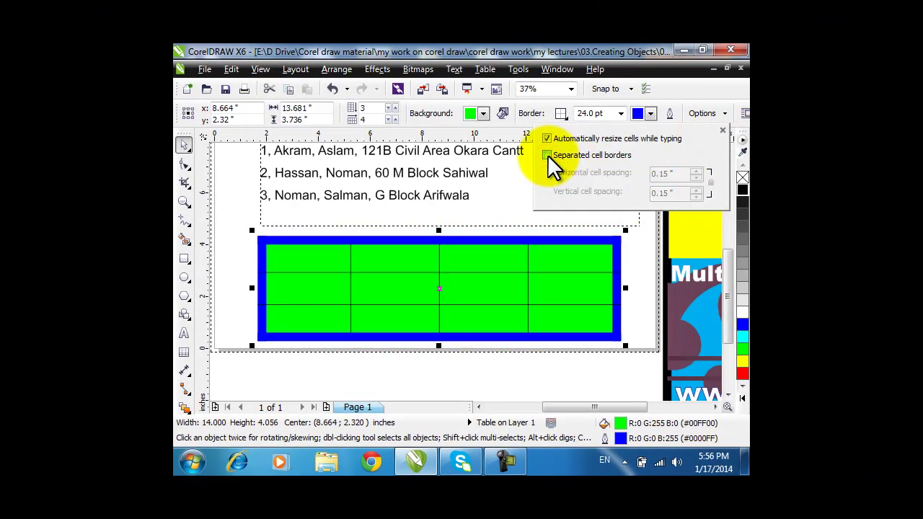
click(548, 154)
click(547, 155)
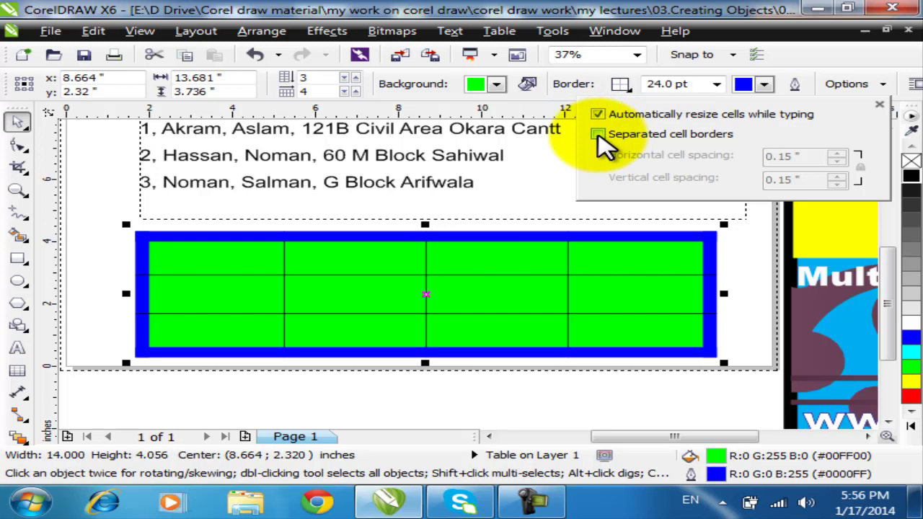
click(599, 135)
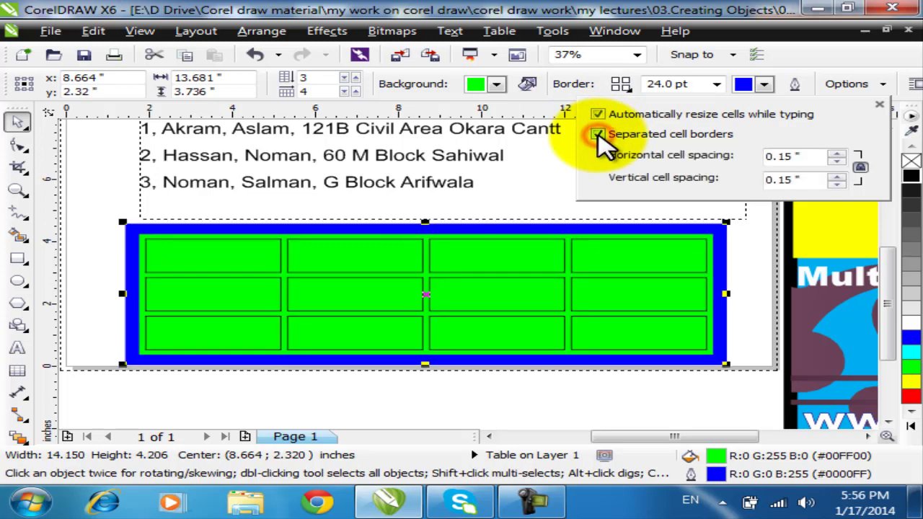
click(553, 185)
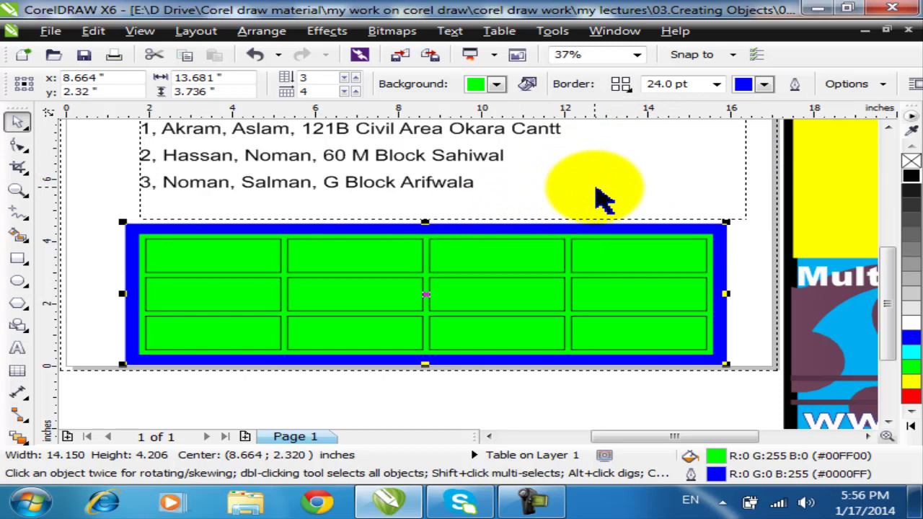
scroll(599, 194, down, 2)
scroll(604, 198, up, 2)
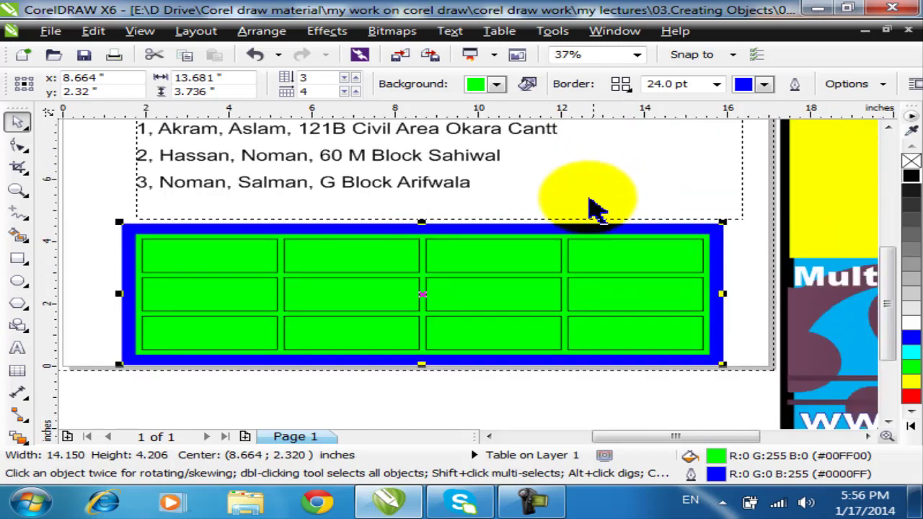
drag(510, 218, 507, 186)
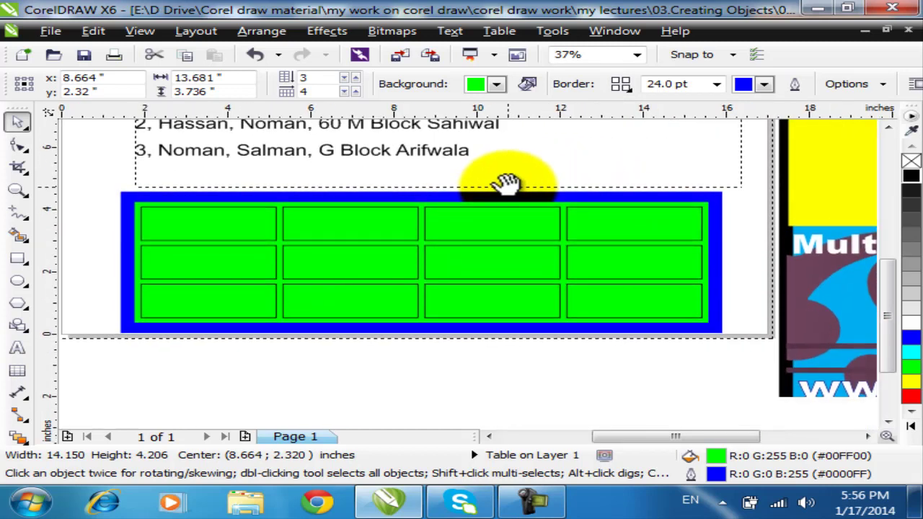
click(501, 34)
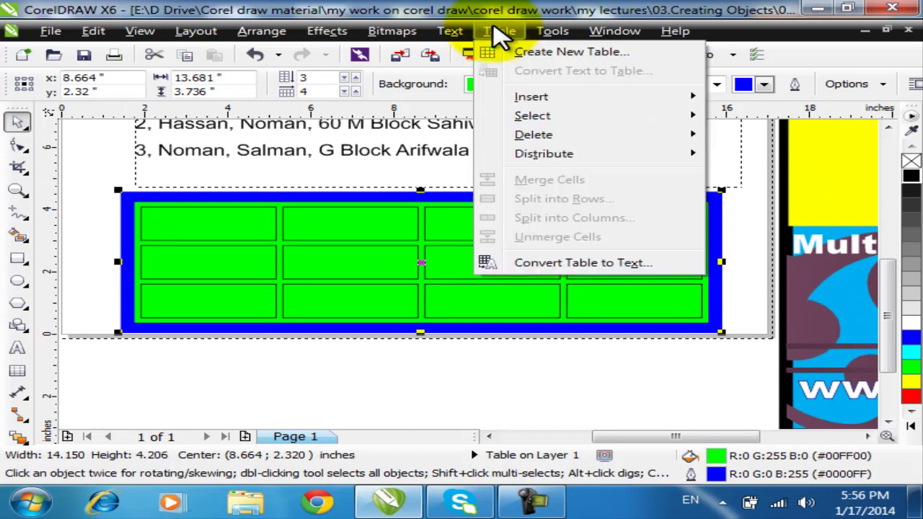
mouse_move(526, 101)
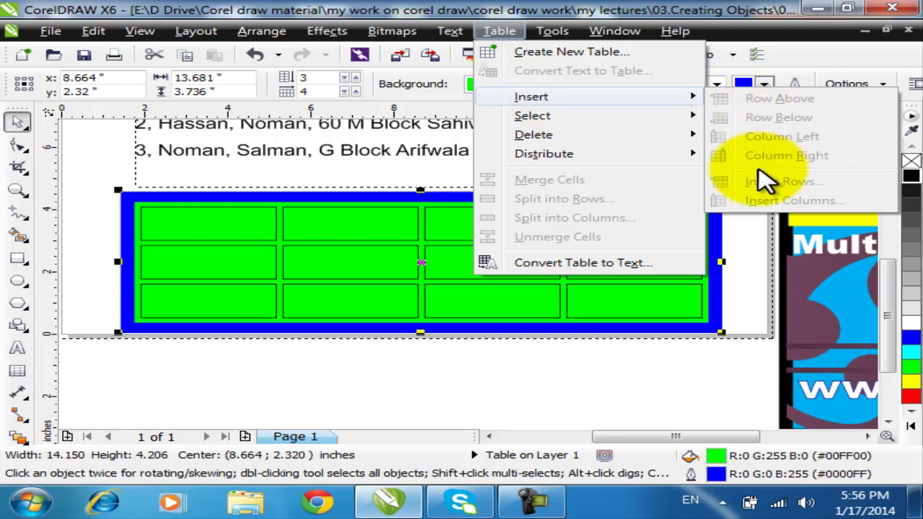
click(299, 243)
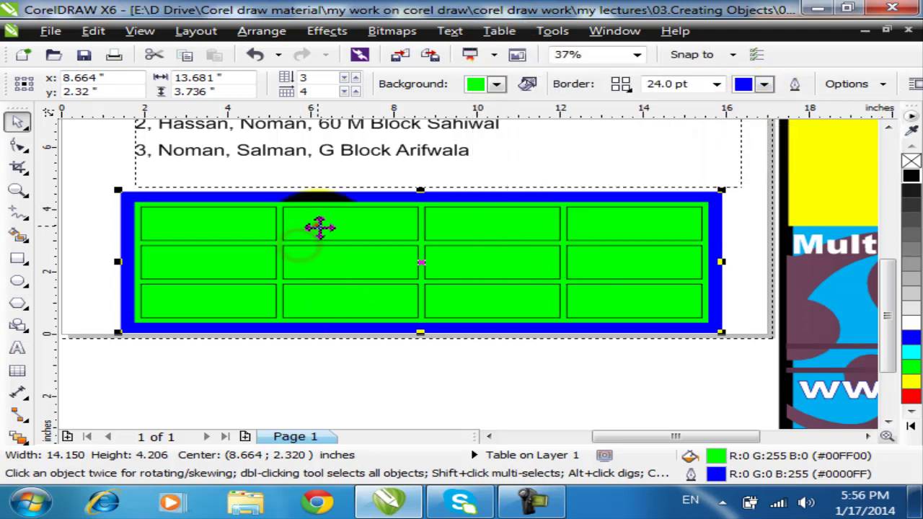
Select all cells in the table's second column and insert three rows below them.
click(318, 223)
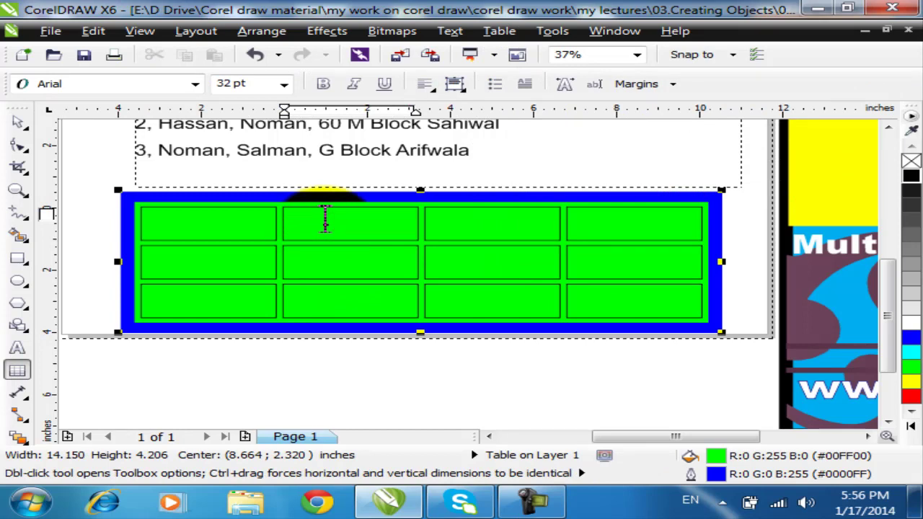
click(503, 31)
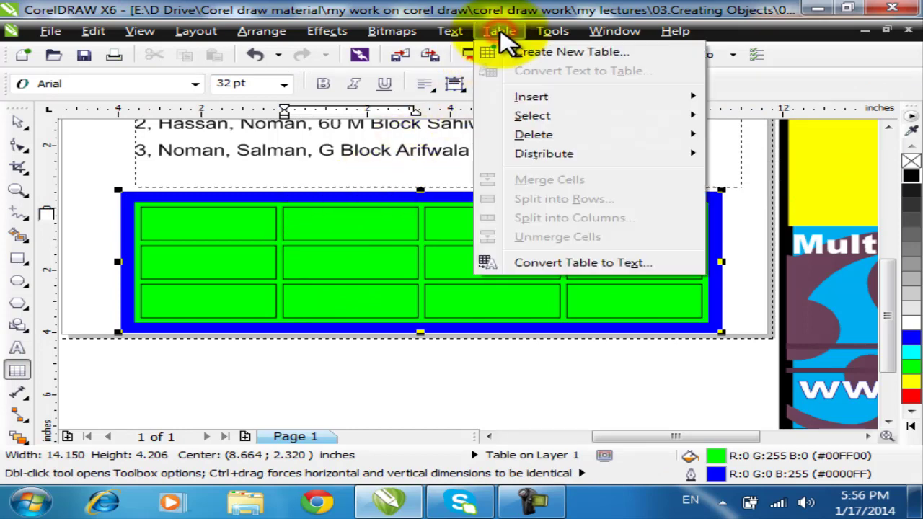
mouse_move(555, 105)
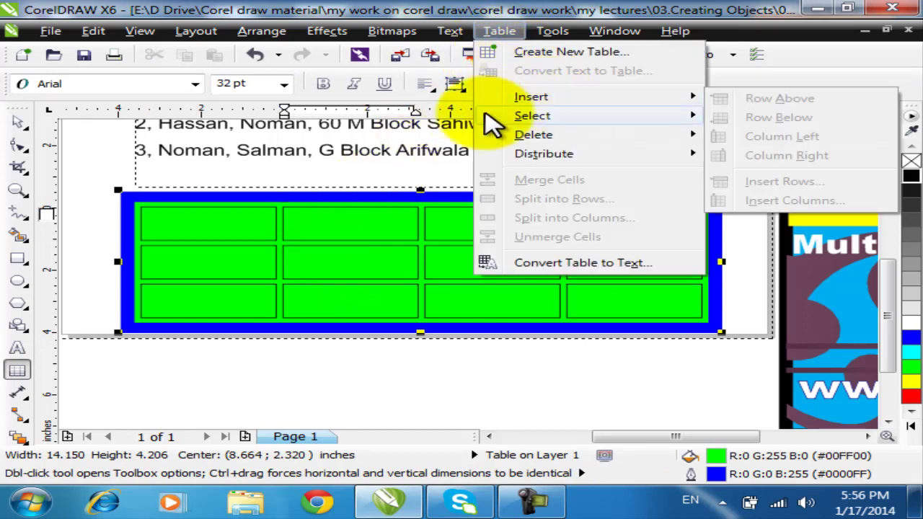
click(312, 211)
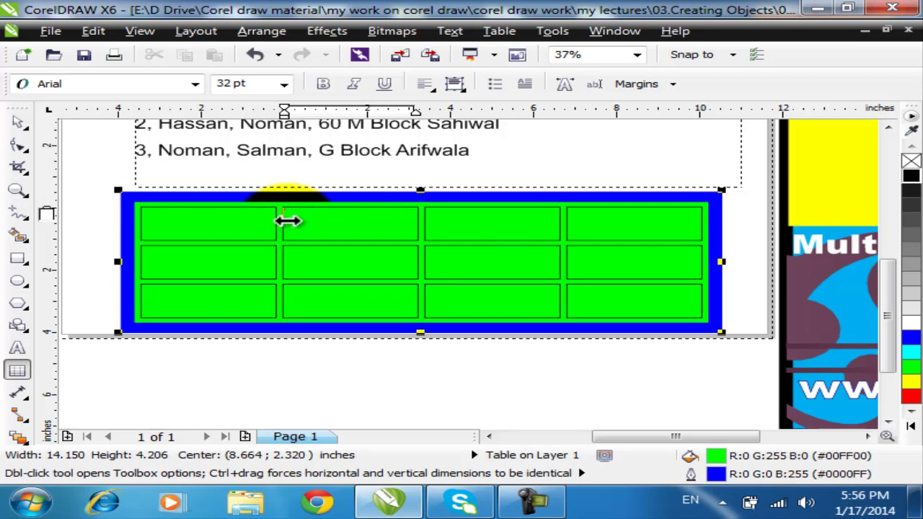
click(283, 204)
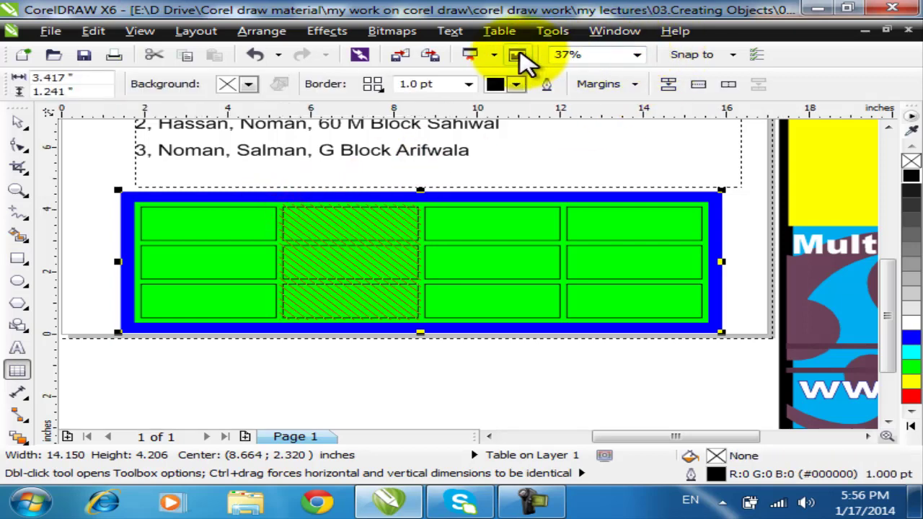
click(507, 36)
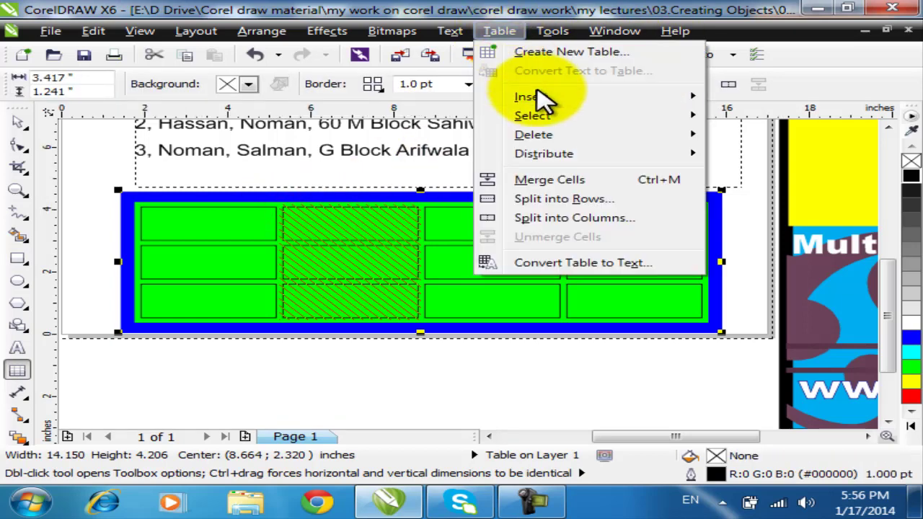
mouse_move(540, 96)
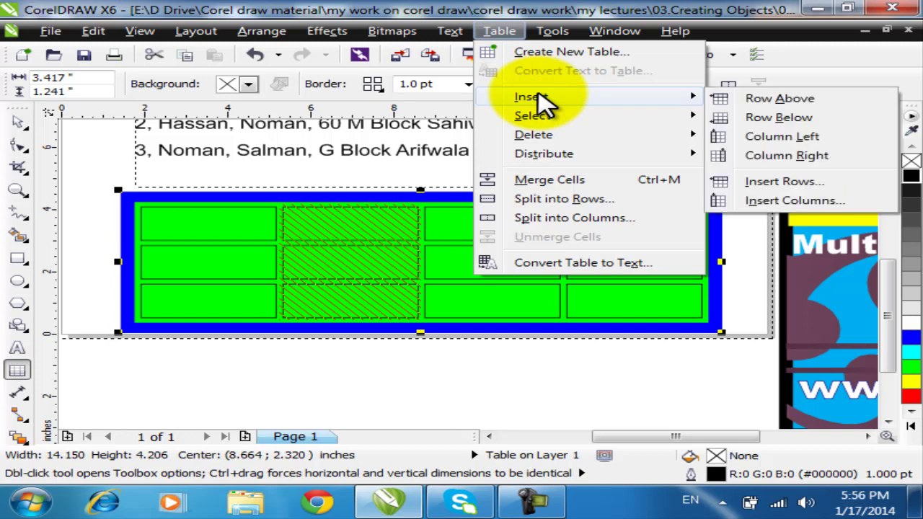
click(779, 119)
scroll(563, 194, down, 2)
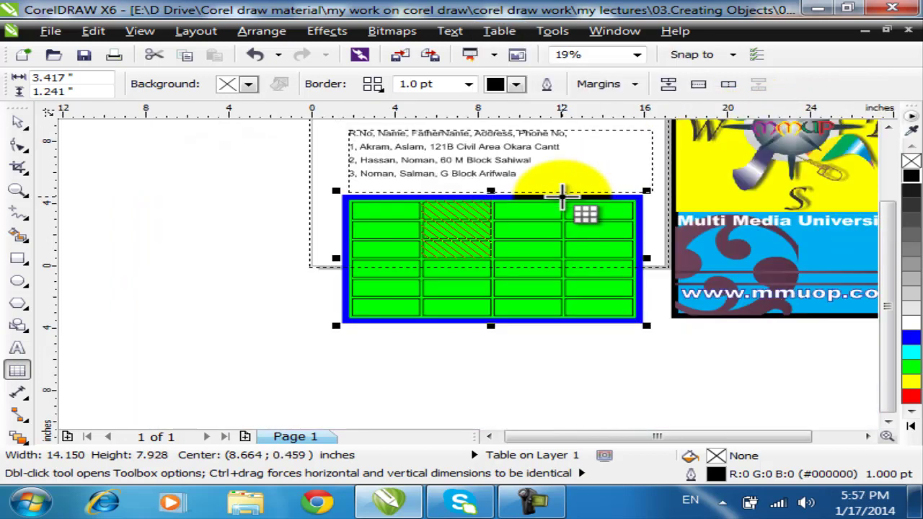
scroll(463, 257, up, 2)
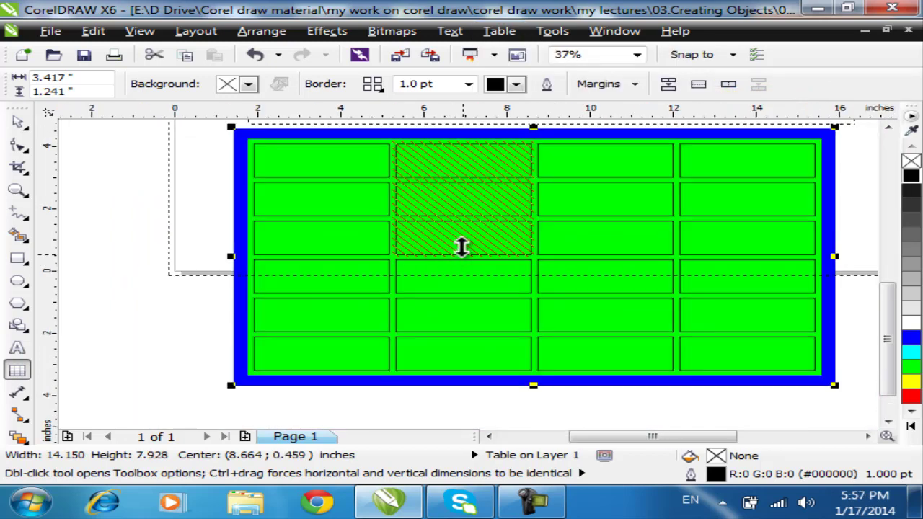
Delete the whole table with the table delete command, and undo the deletion.
scroll(461, 246, down, 2)
click(463, 217)
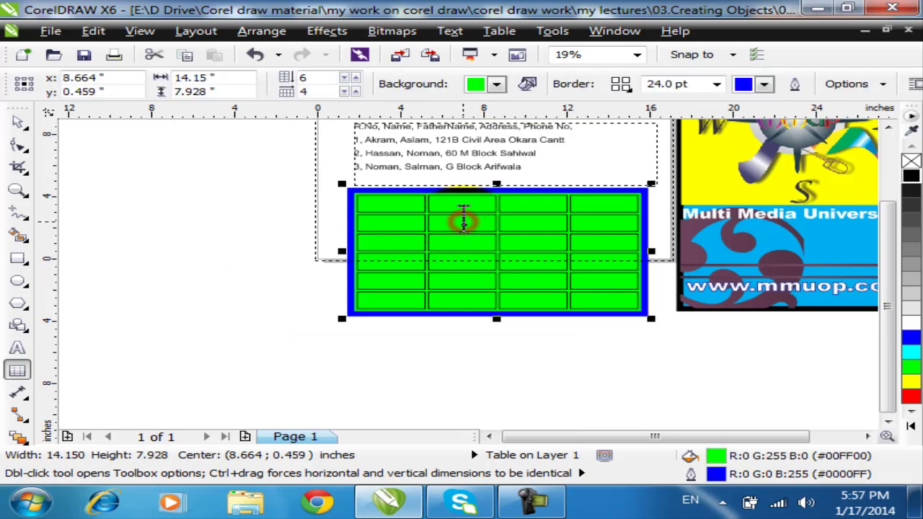
click(500, 31)
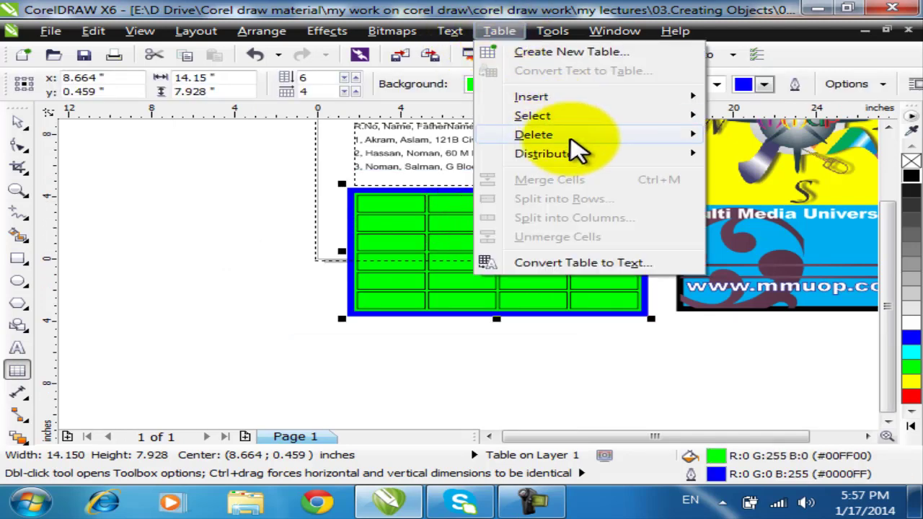
mouse_move(657, 138)
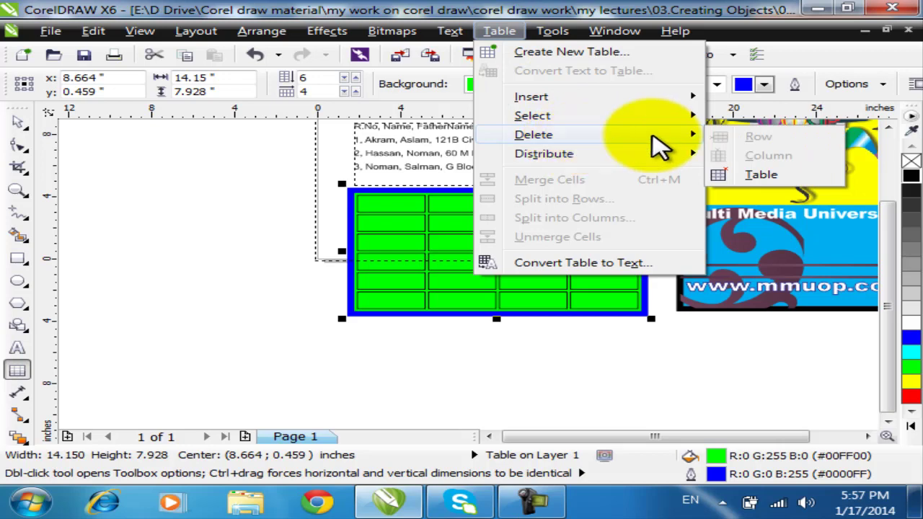
click(750, 175)
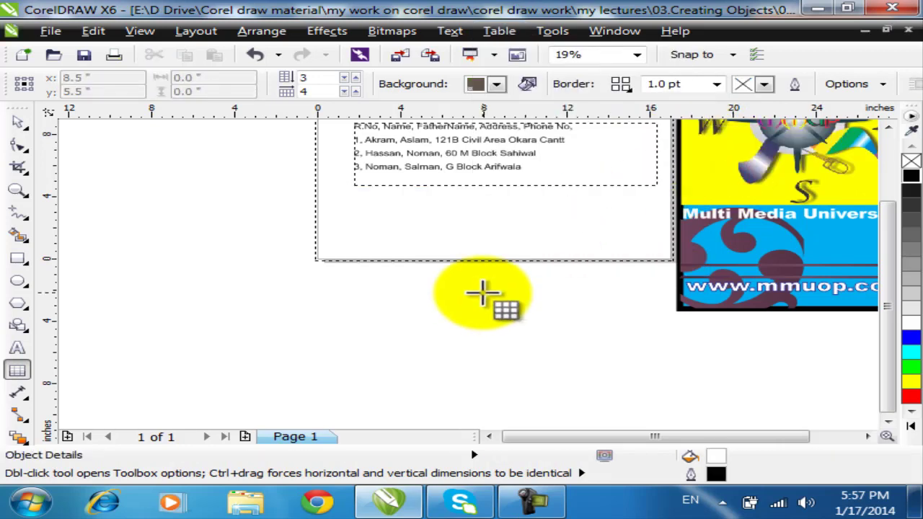
key(ctrl+z)
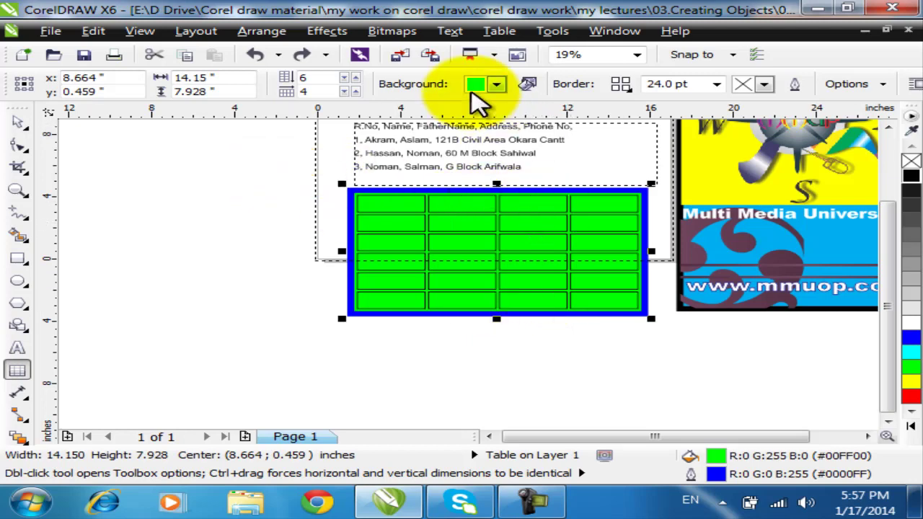
Remove the background fill from the table by setting its background colour to none.
click(496, 84)
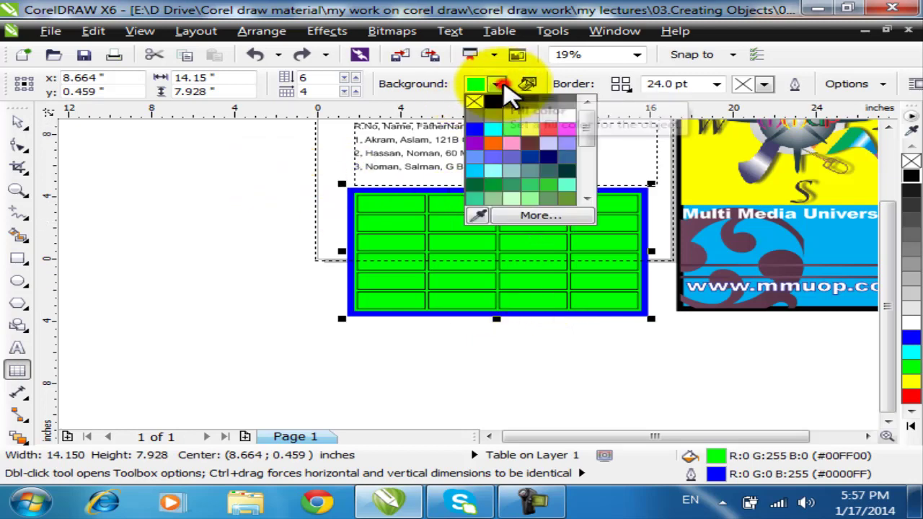
click(474, 104)
scroll(577, 237, up, 2)
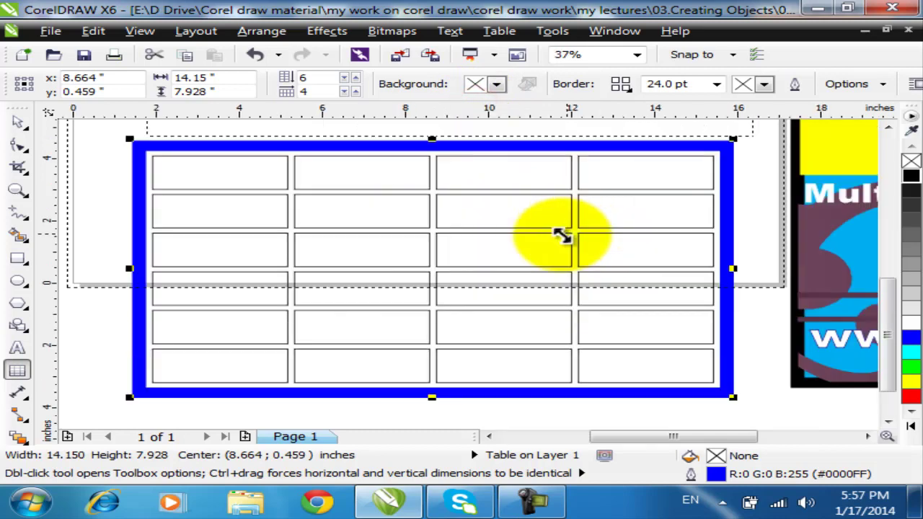
Set the table's border width to 0.75 pt in the Outline Pen settings.
click(764, 85)
click(765, 86)
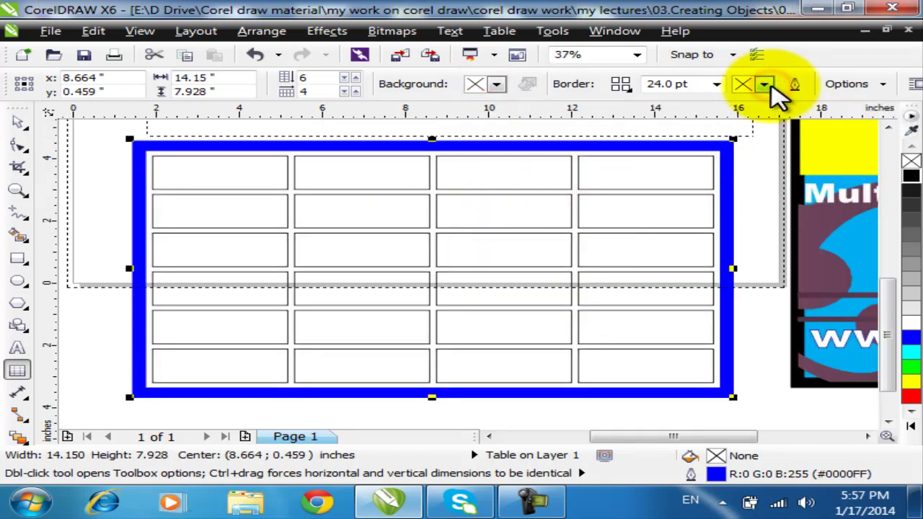
click(793, 84)
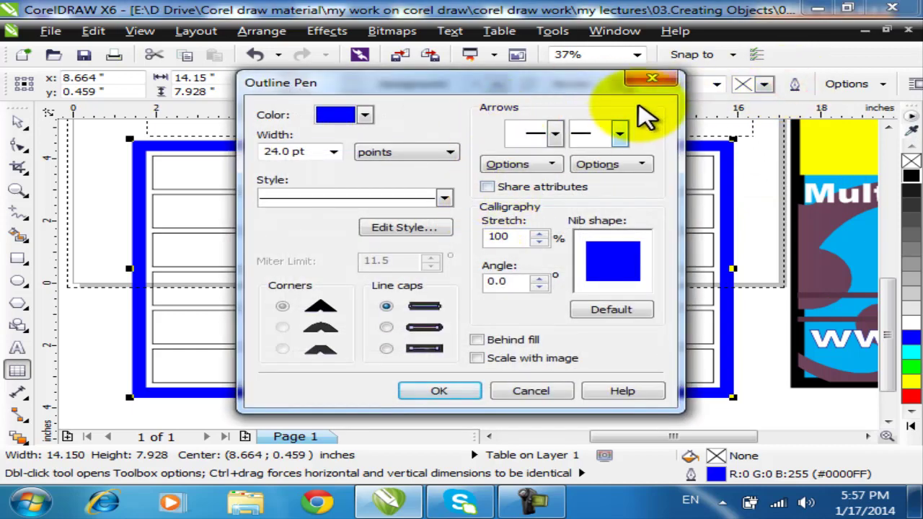
click(652, 78)
click(794, 83)
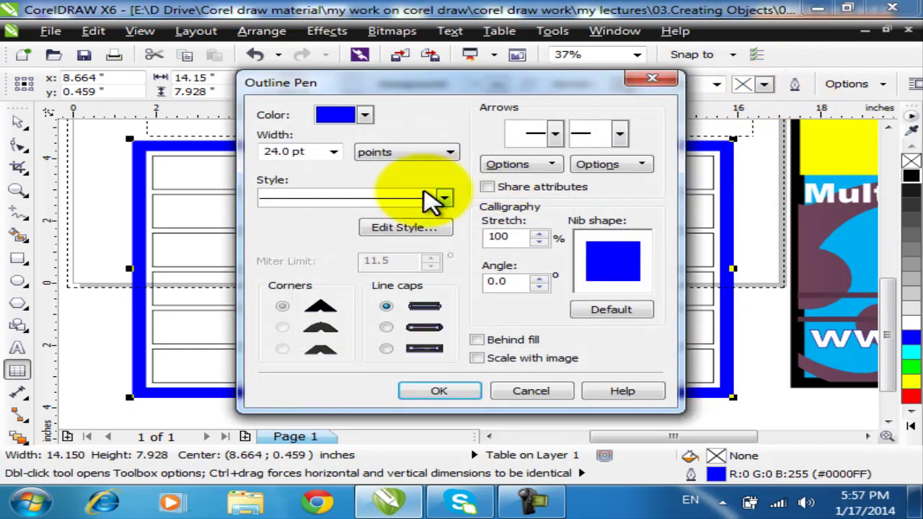
click(334, 152)
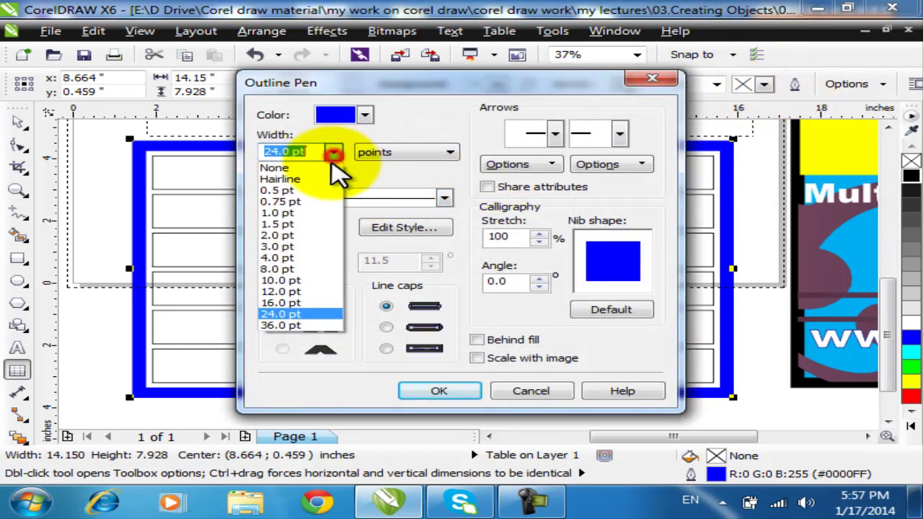
click(300, 202)
click(436, 391)
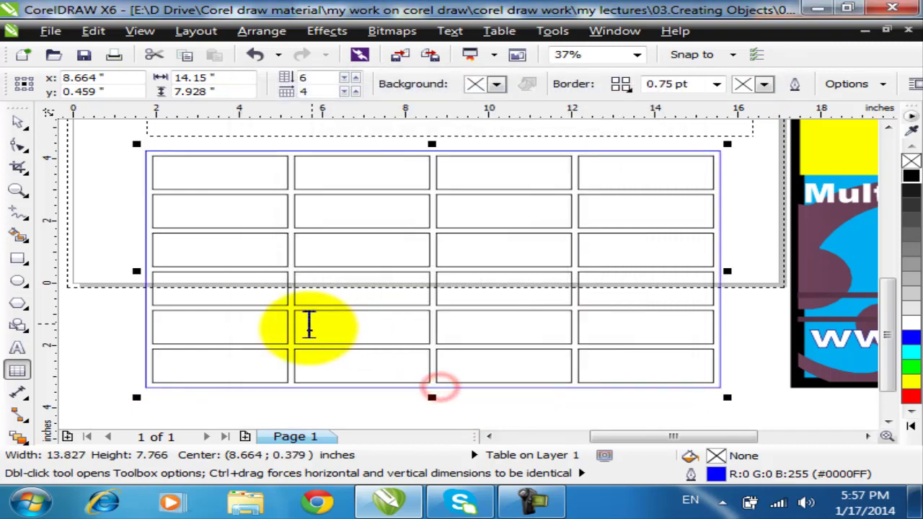
Set the table's linked horizontal and vertical cell spacing to 0.0 inches.
click(845, 86)
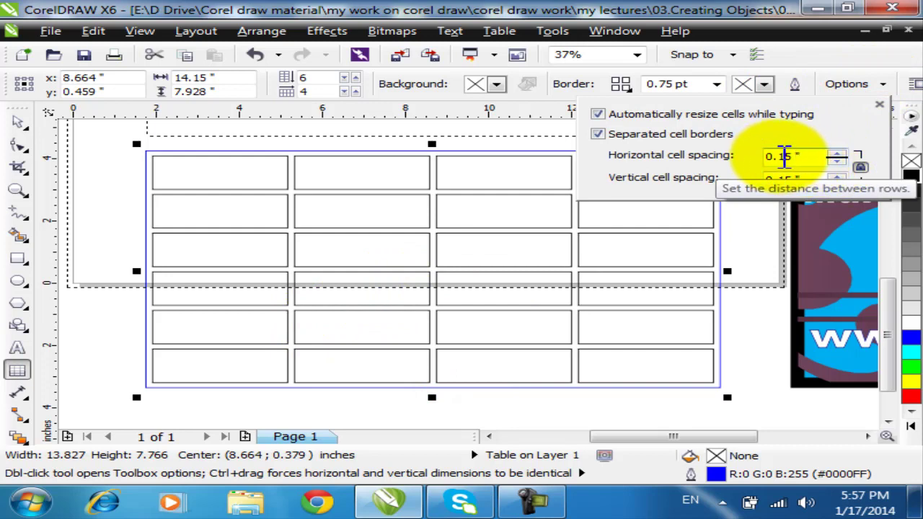
drag(779, 156, 814, 155)
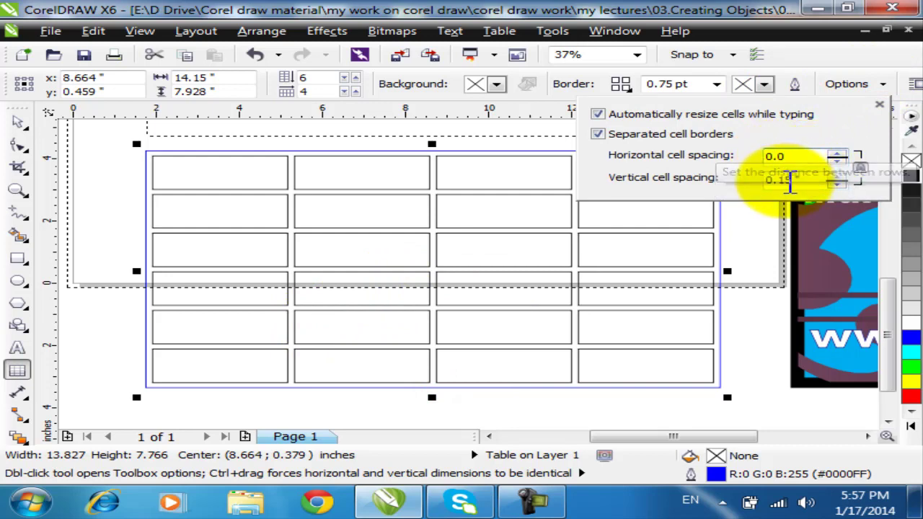
click(788, 182)
click(417, 259)
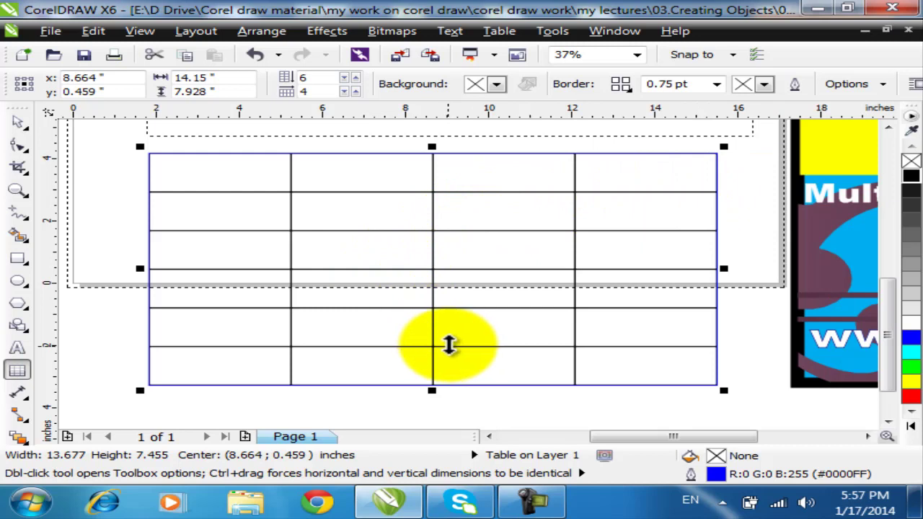
click(377, 254)
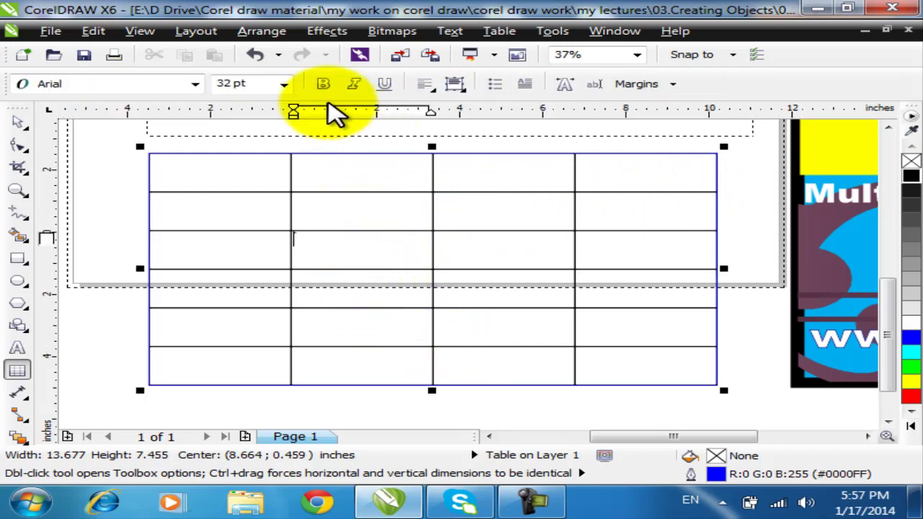
click(367, 269)
click(350, 309)
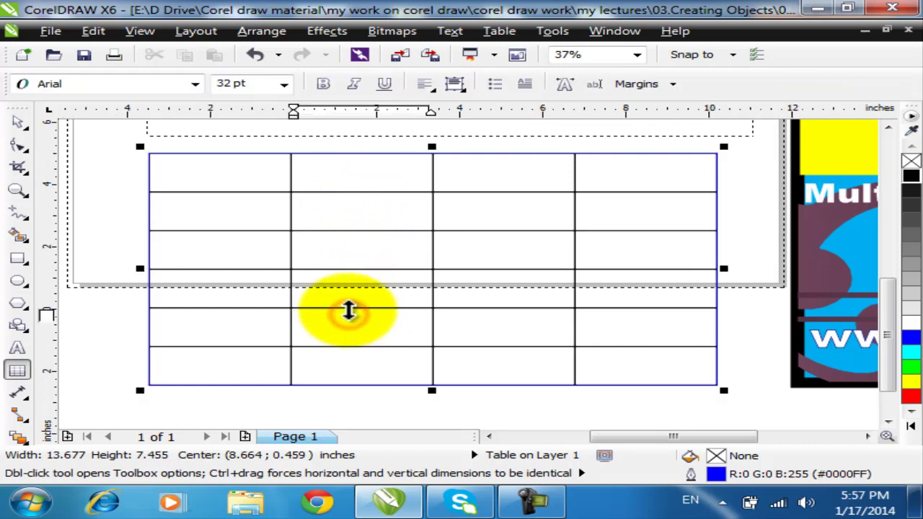
click(352, 261)
click(264, 240)
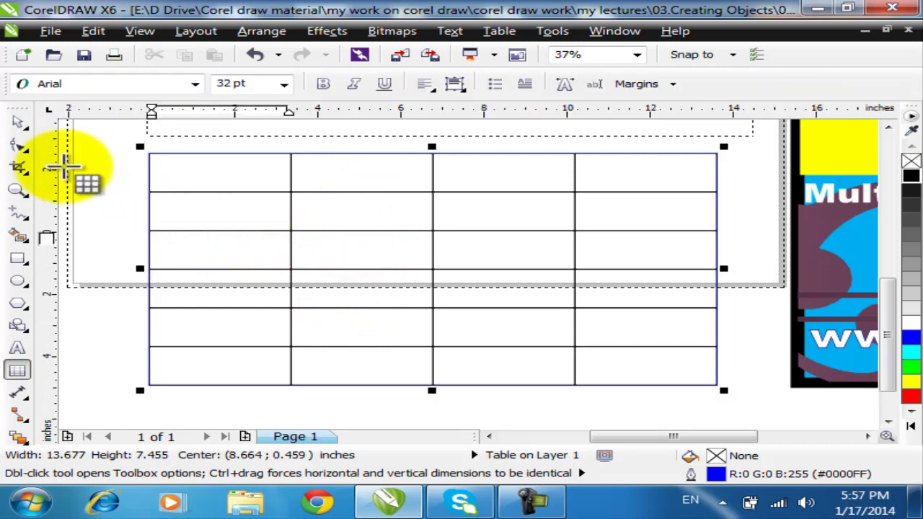
Reduce the table to three rows and deselect it.
click(19, 126)
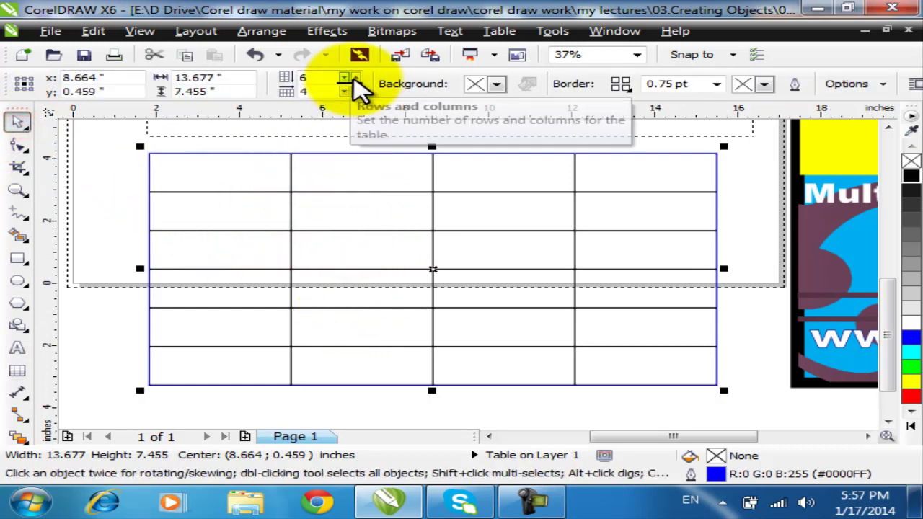
click(345, 77)
click(345, 77)
click(345, 77)
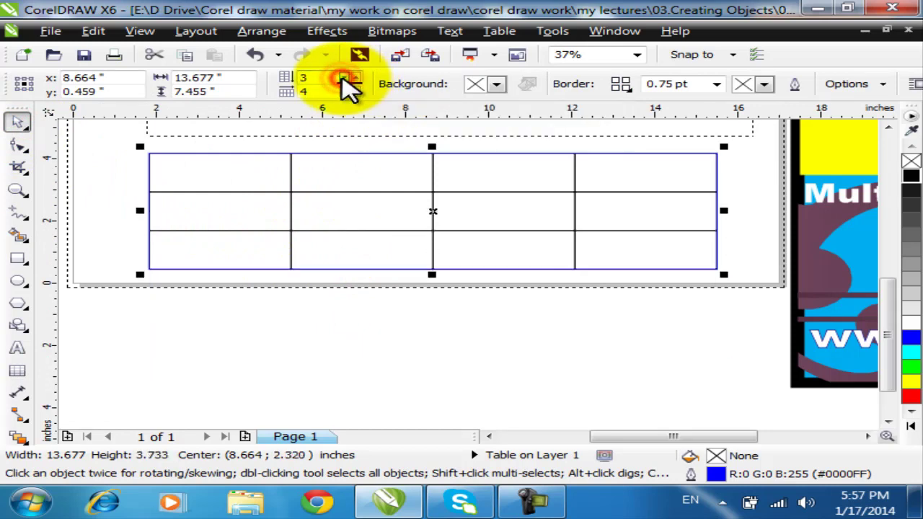
click(504, 329)
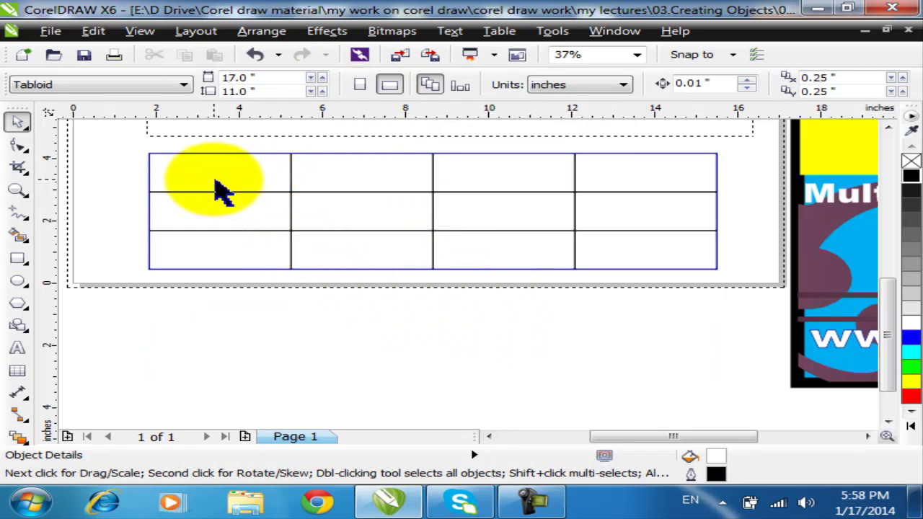
Enter the headings Name, Father Name, Address and Phone No in the four cells of the table's first row.
click(217, 184)
click(215, 177)
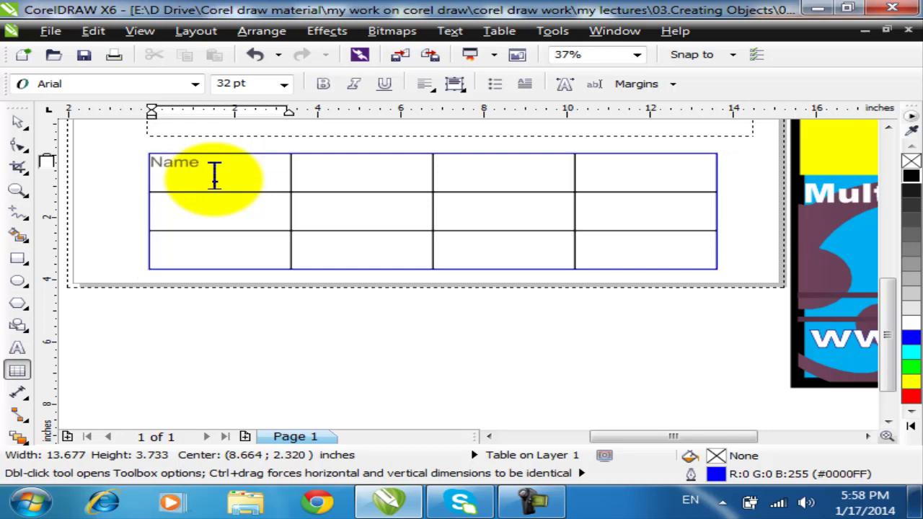
click(340, 176)
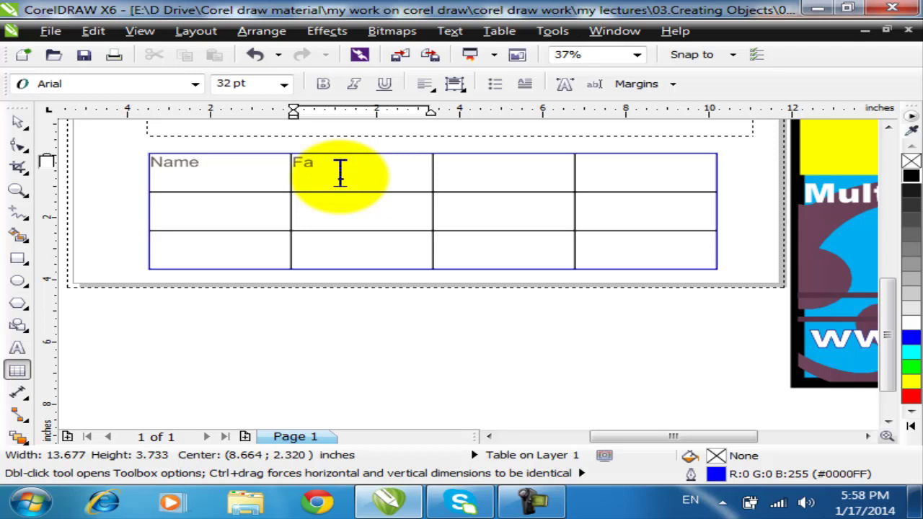
text(ther Name)
click(474, 178)
text(A)
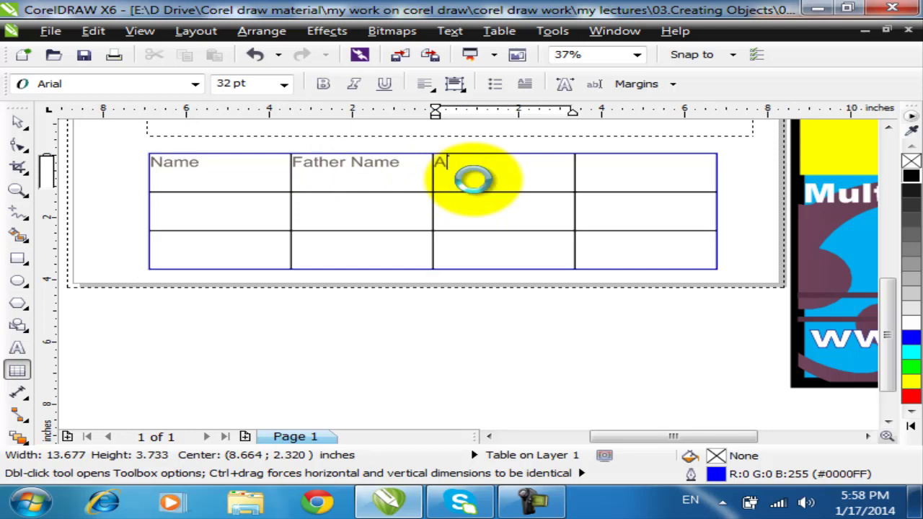
text(ddress)
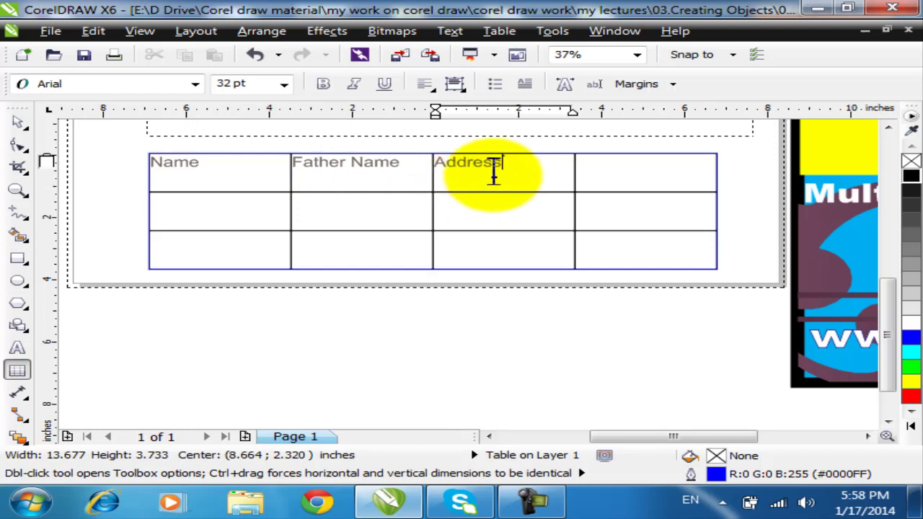
click(628, 177)
text(Ph)
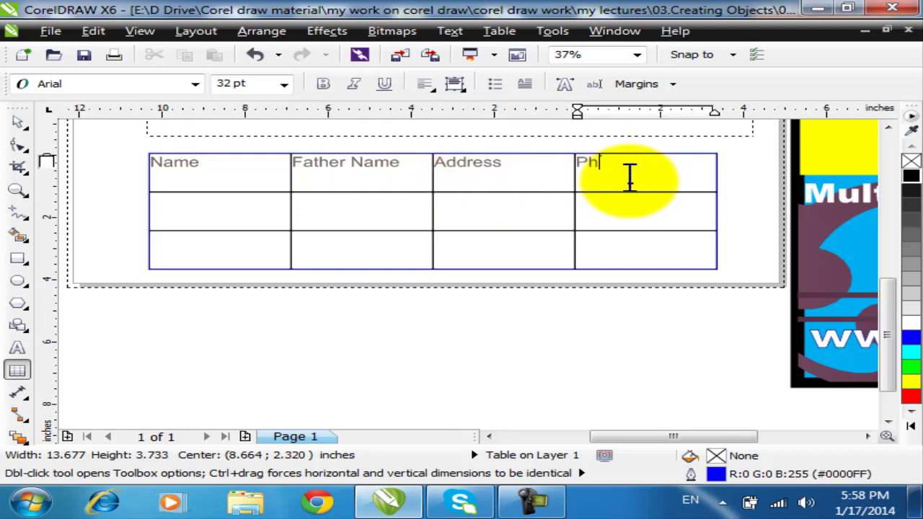
text(one No)
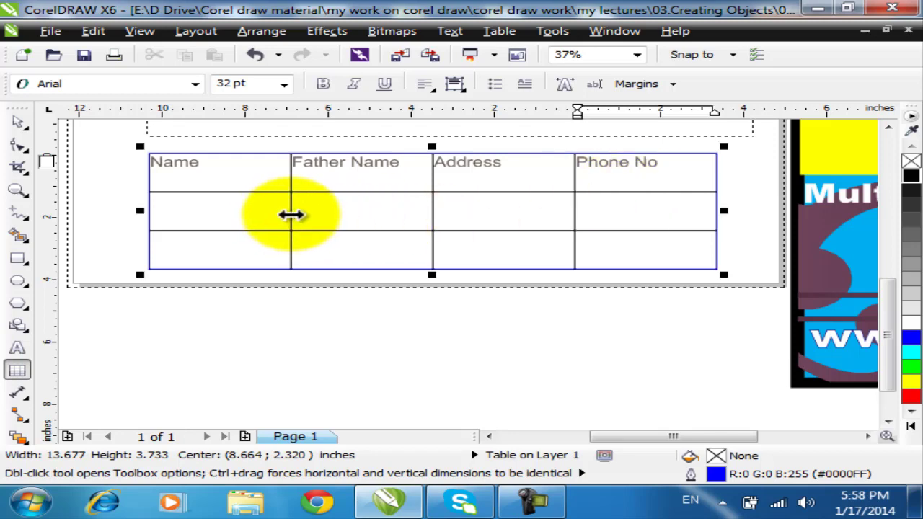
Shift the table's inner column borders to narrow the Name and Phone No columns and widen the Address column.
mouse_move(291, 215)
mouse_down()
mouse_move(213, 215)
mouse_move(278, 212)
mouse_up()
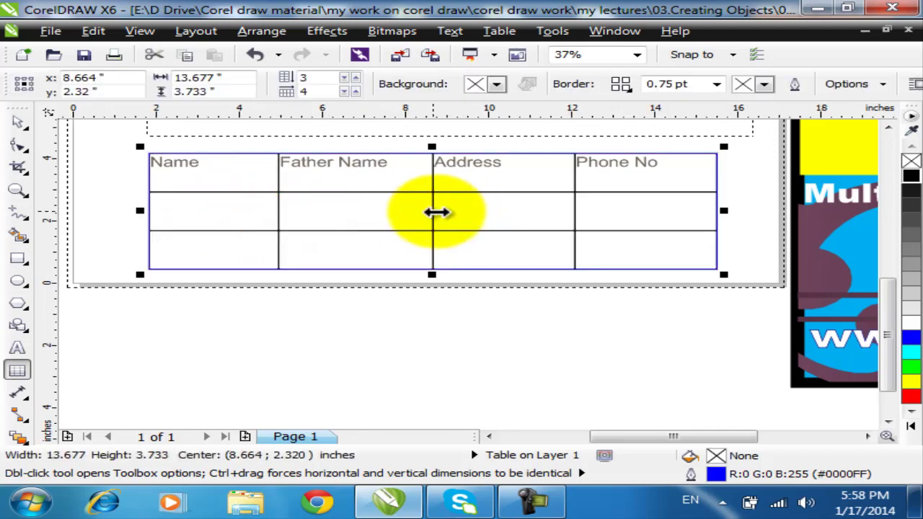
mouse_move(436, 212)
mouse_down()
mouse_move(410, 212)
mouse_move(419, 211)
mouse_up()
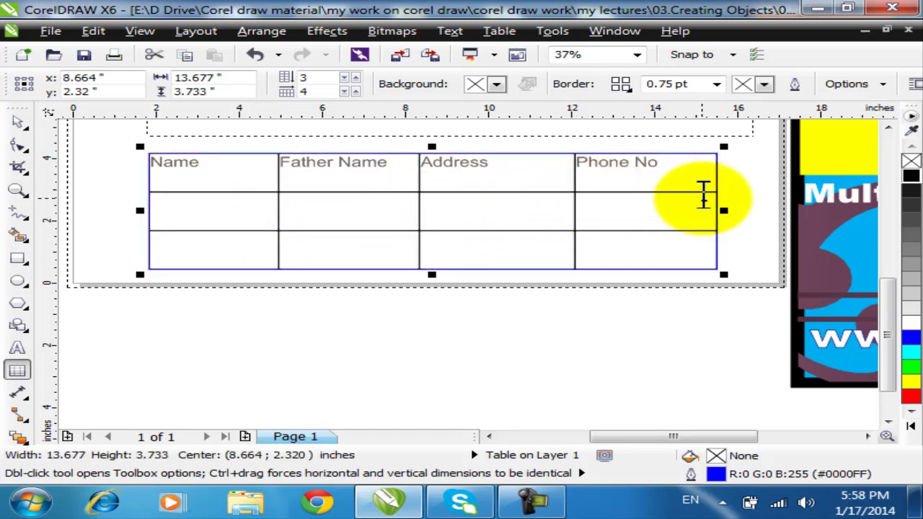
drag(577, 218, 611, 217)
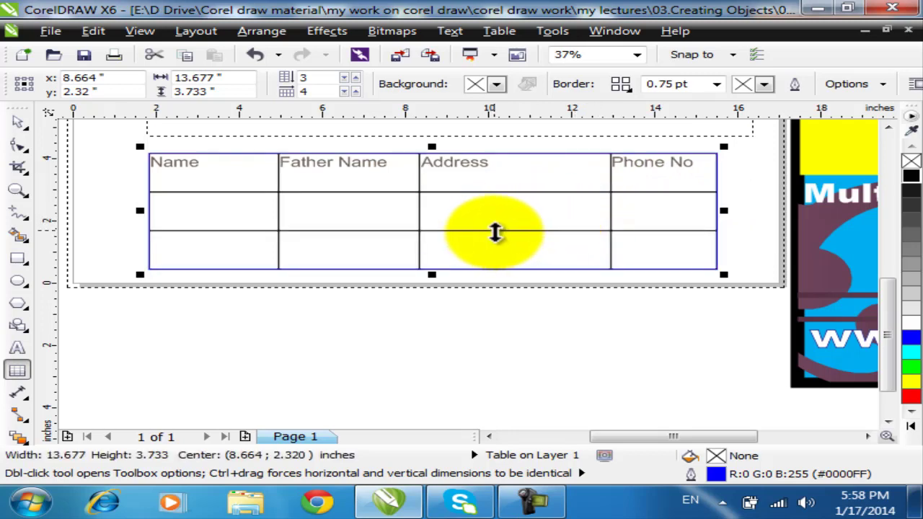
mouse_move(495, 232)
mouse_down()
mouse_move(495, 246)
mouse_move(498, 231)
mouse_up()
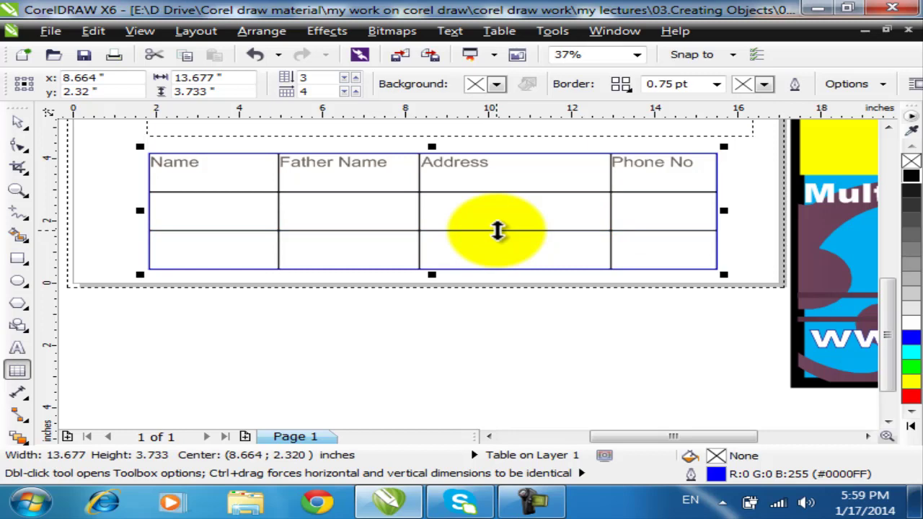
Select the Name column, replace that selection with the header row, and extend it to all three table rows.
click(210, 146)
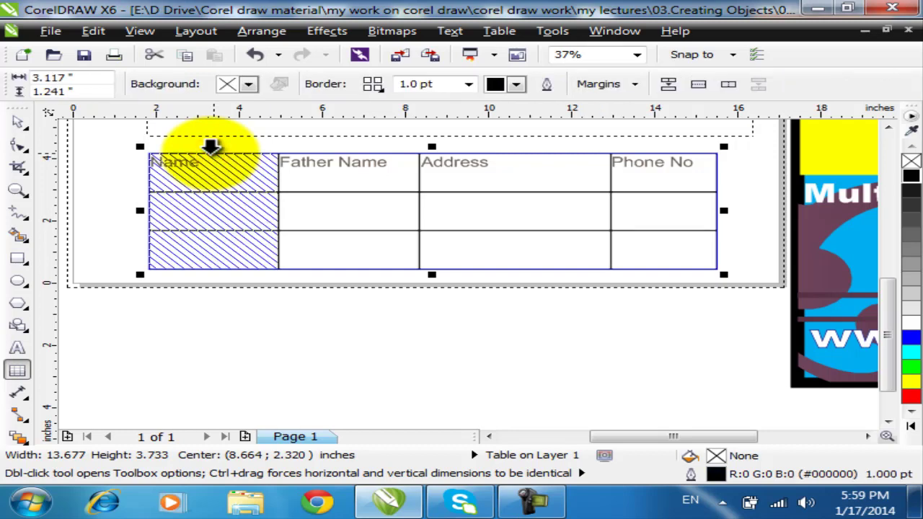
click(220, 174)
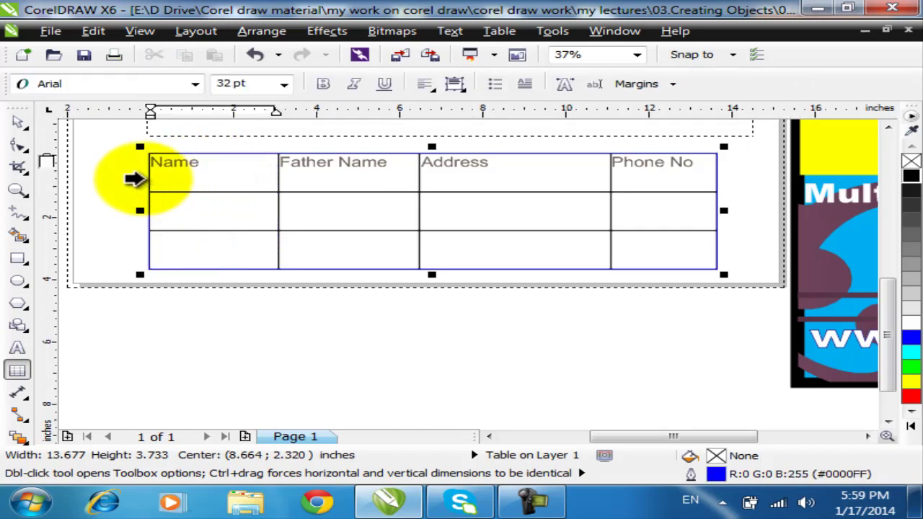
click(134, 180)
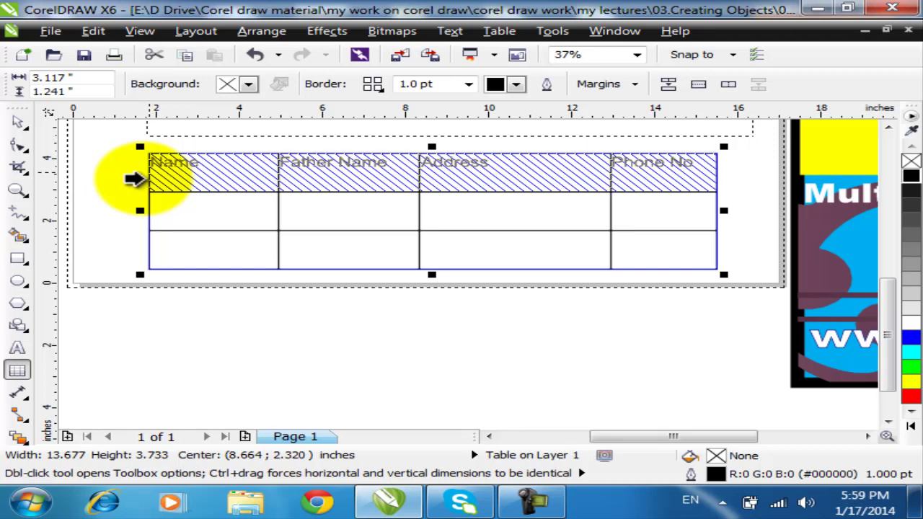
drag(135, 180, 139, 236)
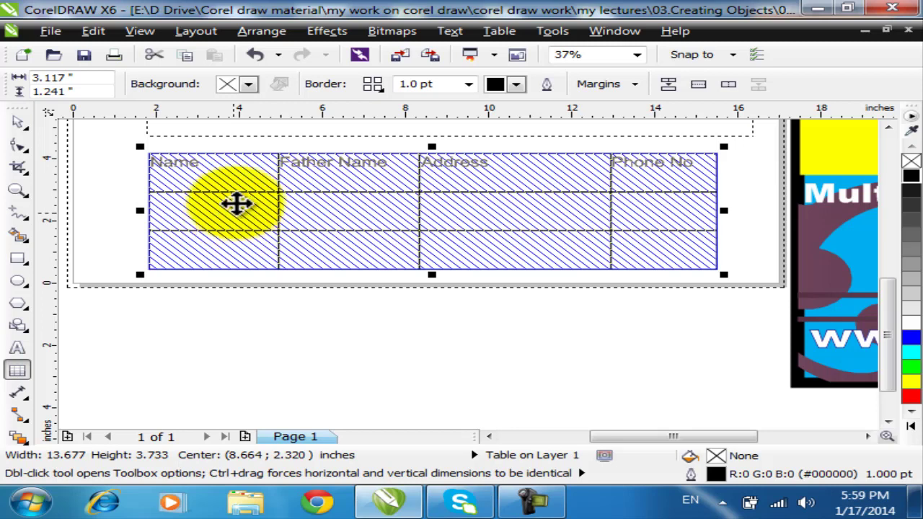
click(500, 31)
mouse_move(567, 126)
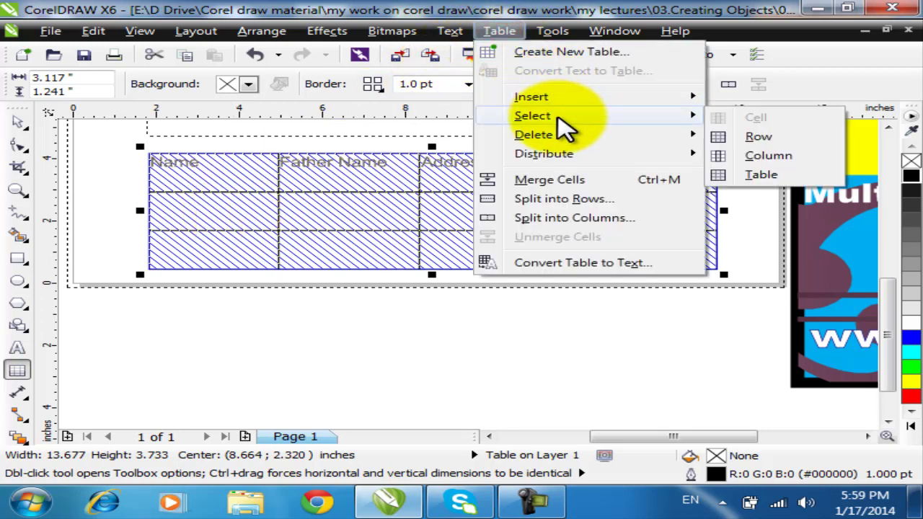
mouse_move(571, 144)
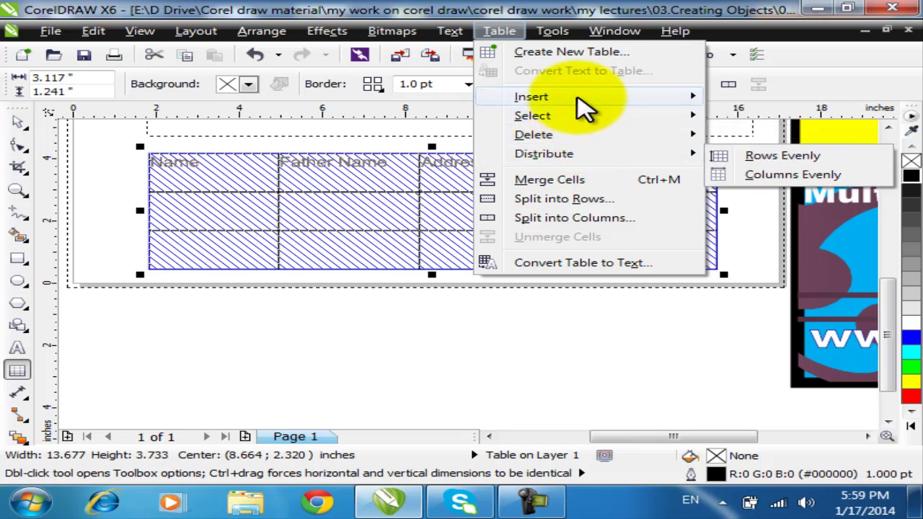
mouse_move(584, 108)
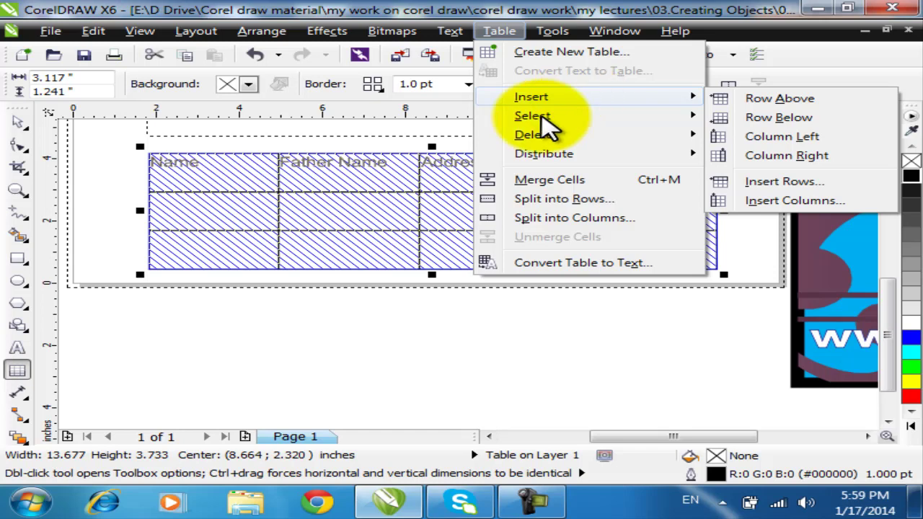
click(321, 216)
Merge the two middle cells of the table's second row, below Father Name and Address, into one cell.
click(347, 214)
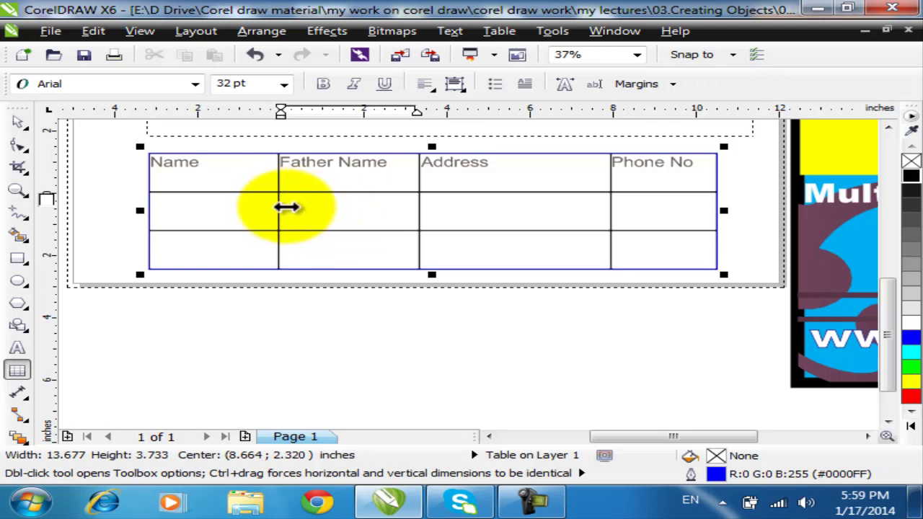
drag(289, 202, 470, 203)
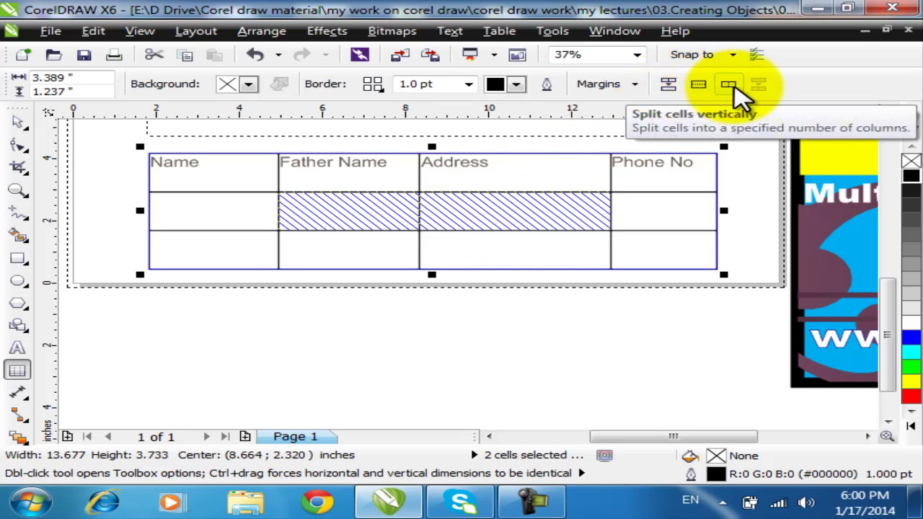
click(668, 85)
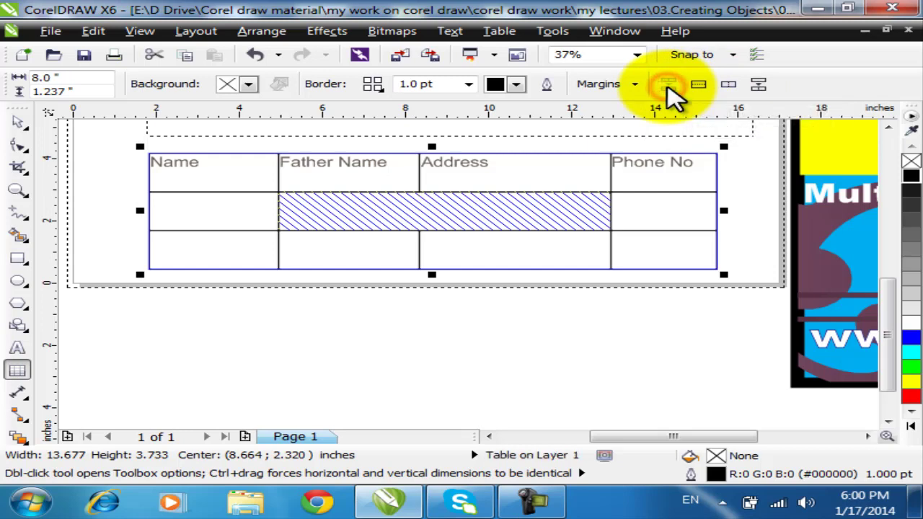
click(430, 216)
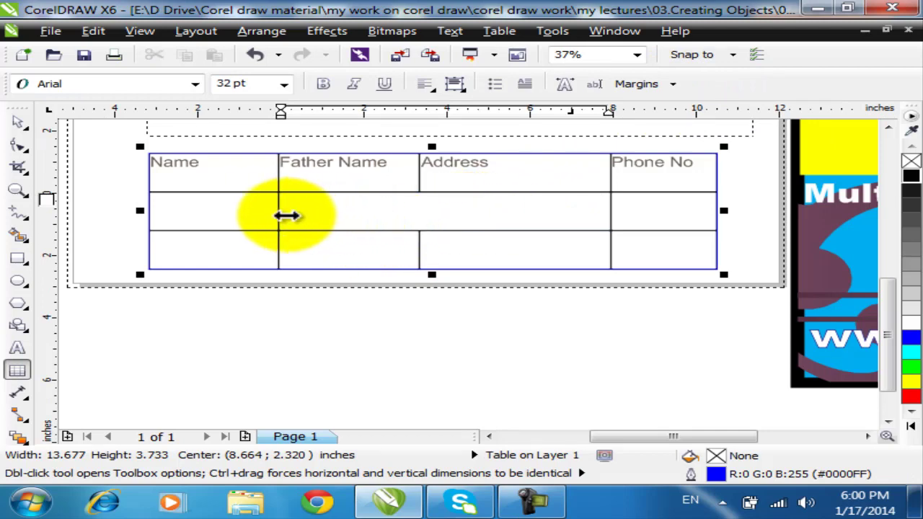
Select all cells in the table's two lower rows and split them horizontally into 2 rows each.
click(288, 214)
click(308, 209)
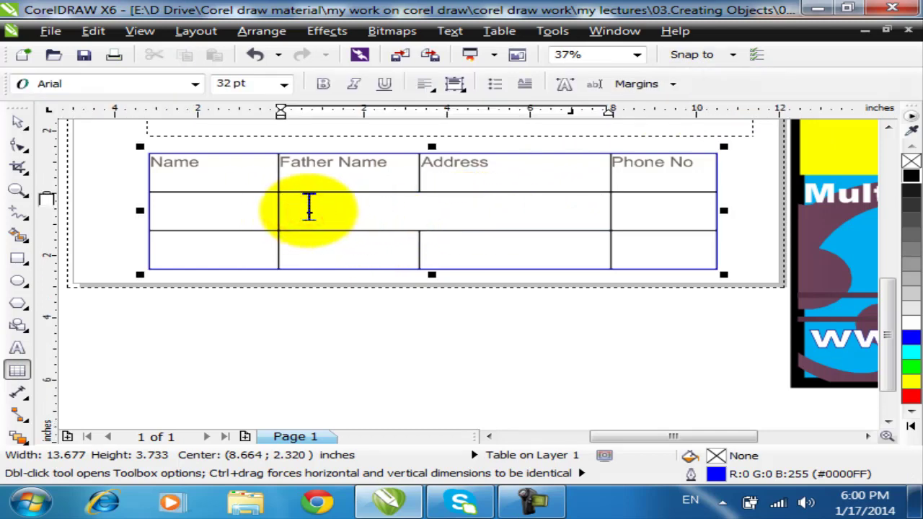
mouse_move(308, 207)
mouse_down()
mouse_move(265, 208)
mouse_move(536, 220)
mouse_move(560, 248)
mouse_move(644, 242)
mouse_up()
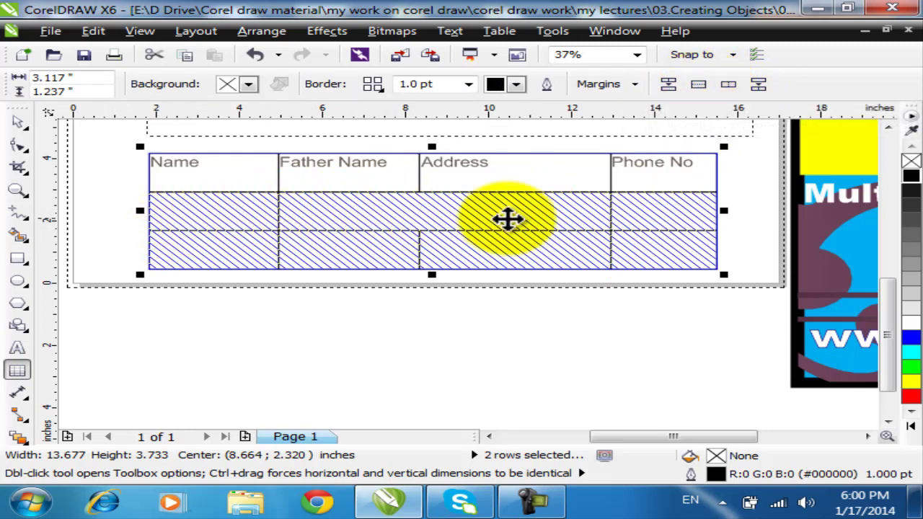
click(698, 85)
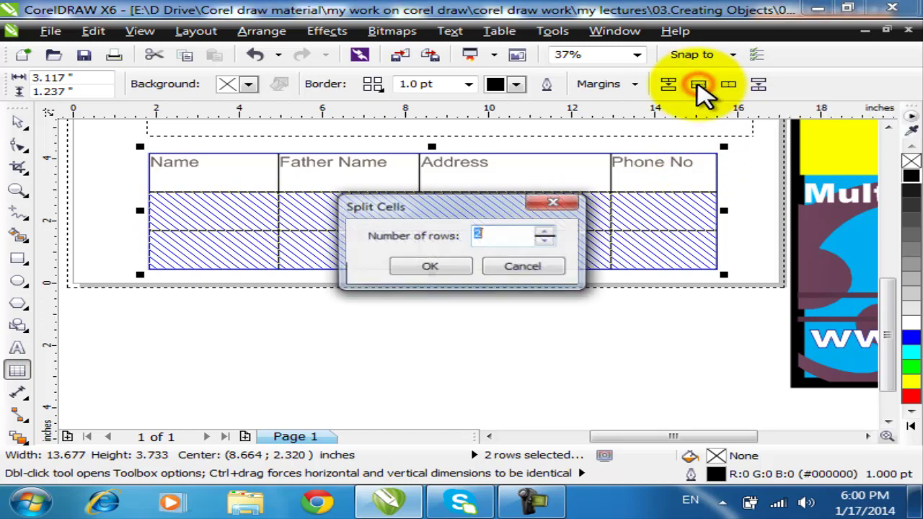
click(432, 266)
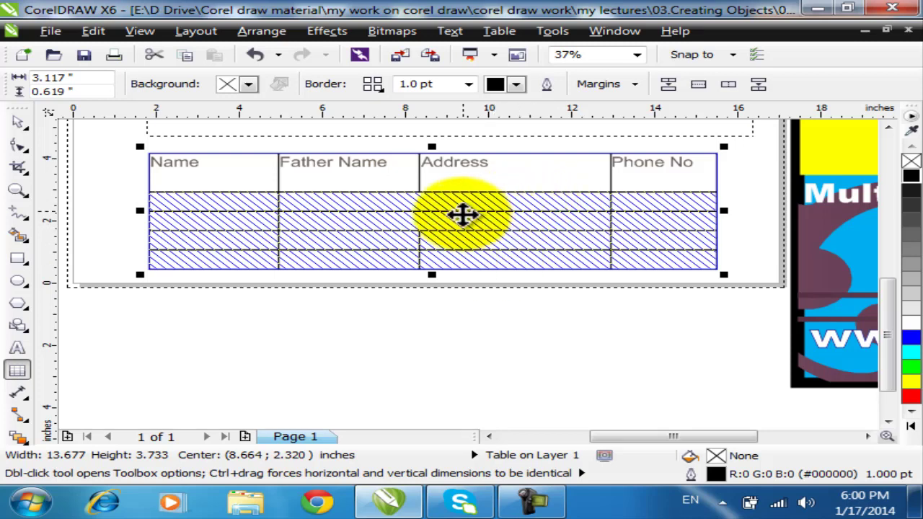
Split the selected cells below the header row vertically into 4 columns each.
click(729, 86)
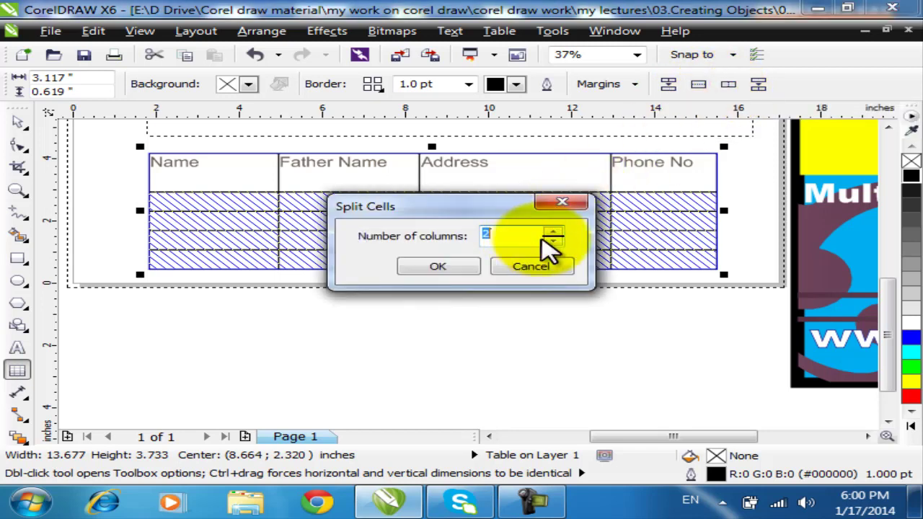
click(553, 232)
click(451, 265)
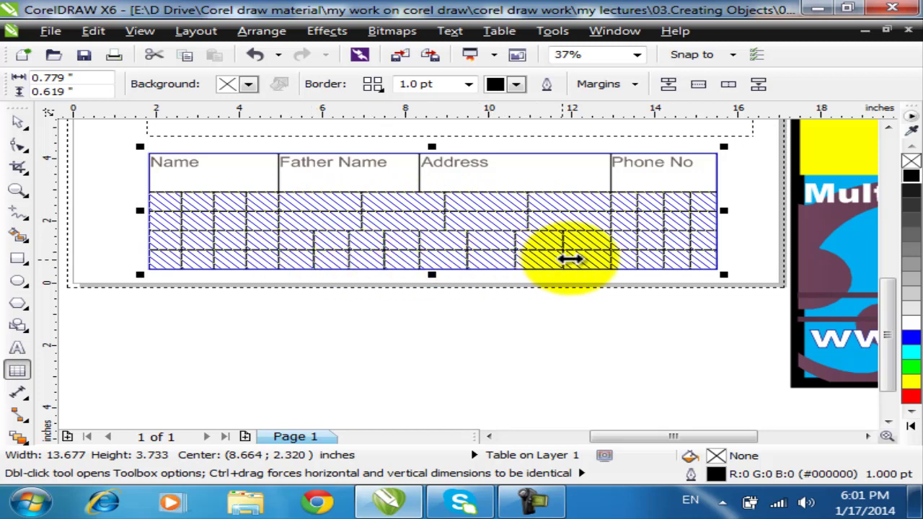
Undo the cell splits, the merge and the preceding row and column border shifts, and clear the cell selection.
key(ctrl+z)
key(ctrl+z)
key(ctrl+z)
key(ctrl+z)
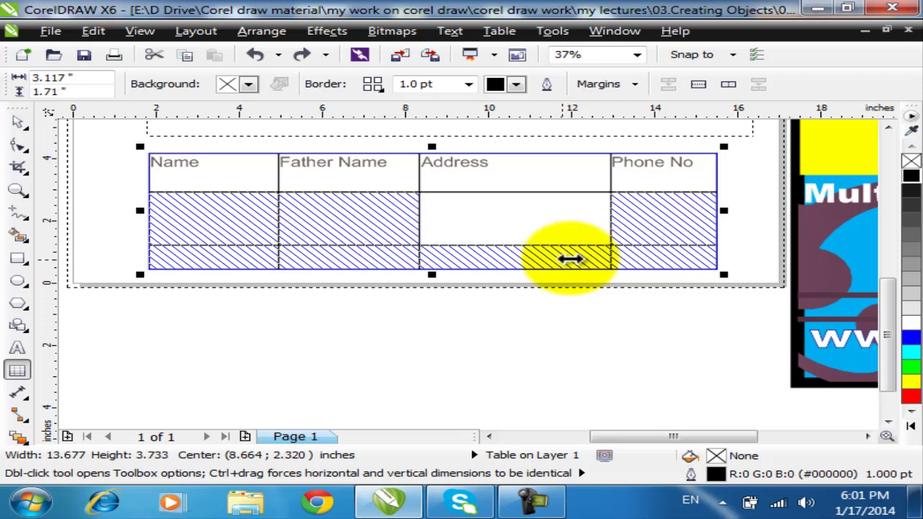
key(ctrl+z)
key(ctrl+z)
key(ctrl+z)
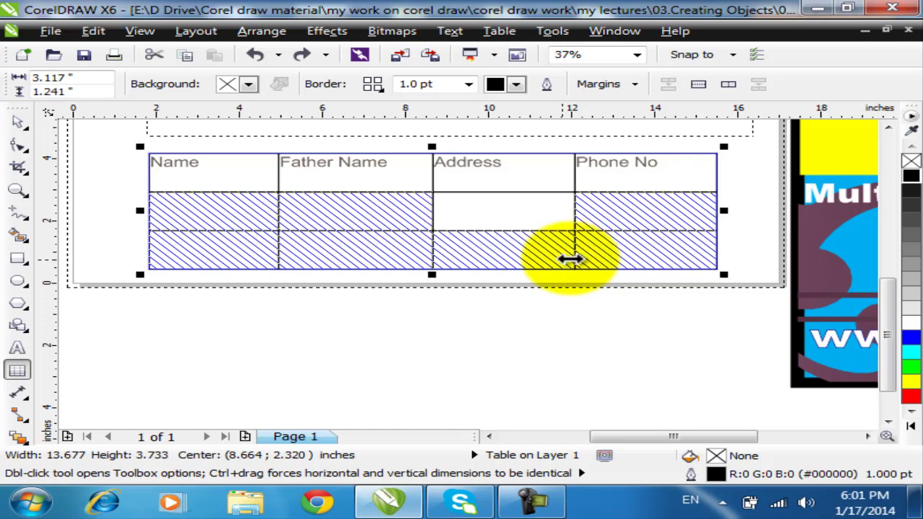
click(469, 218)
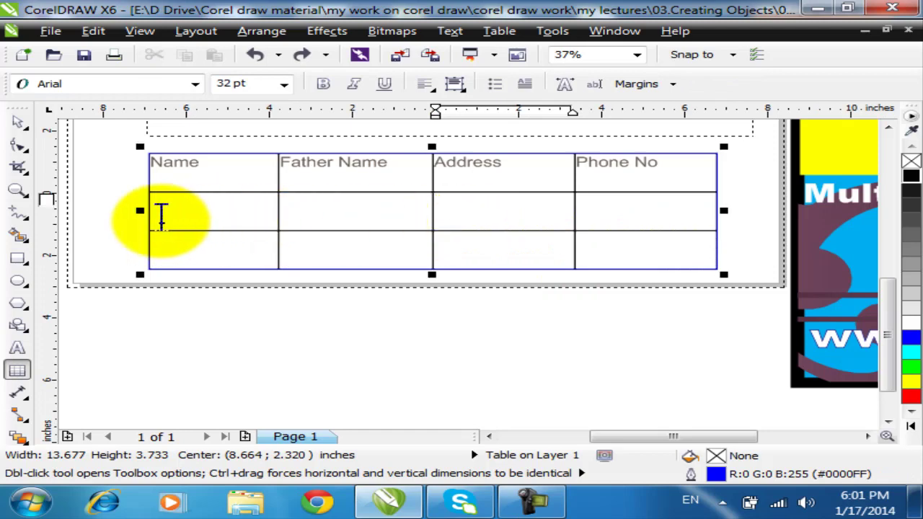
Convert the whole lower table to text, separating the cell text with commas.
click(18, 126)
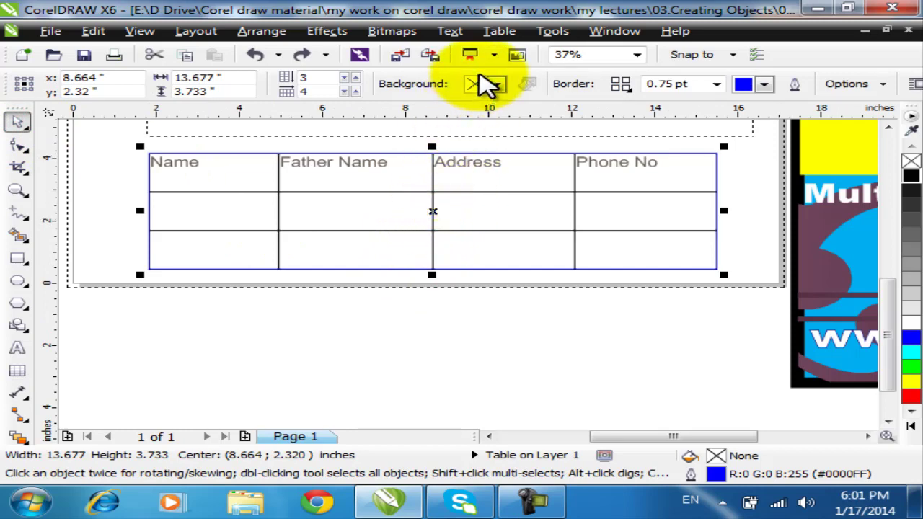
click(501, 33)
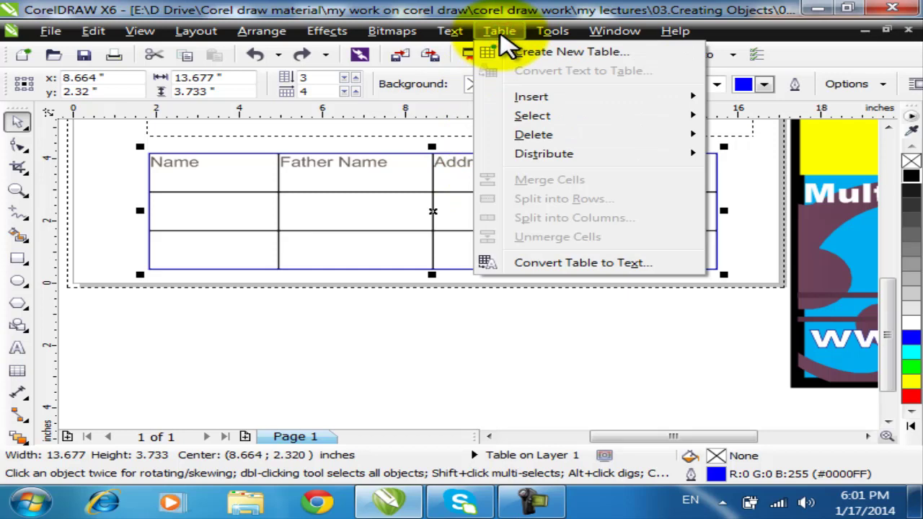
click(552, 271)
click(375, 199)
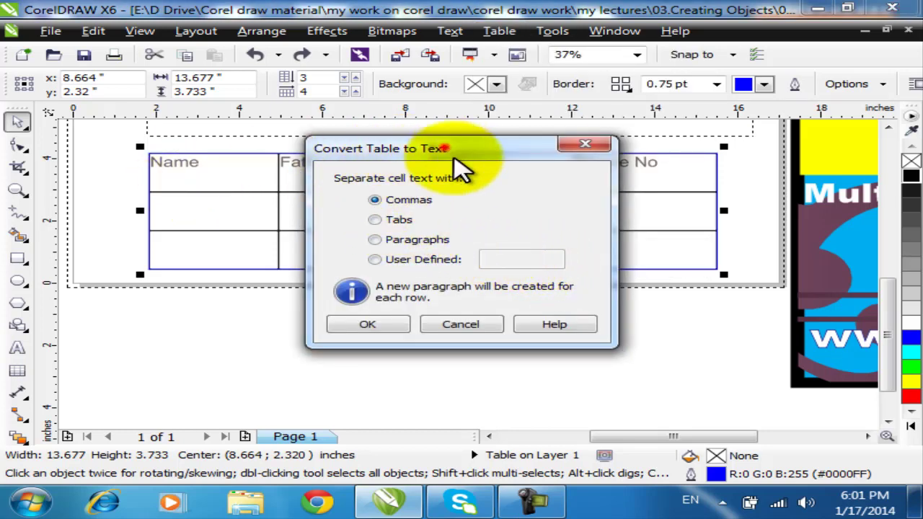
drag(445, 147, 348, 194)
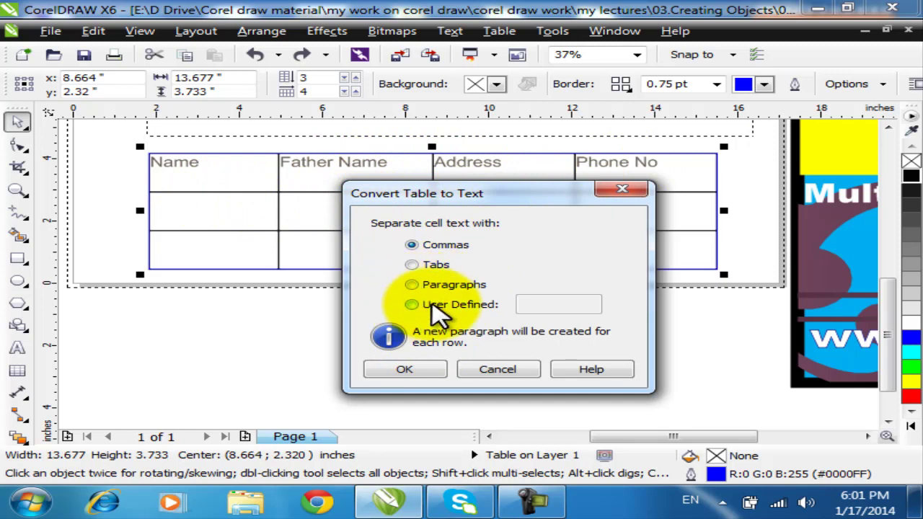
click(405, 371)
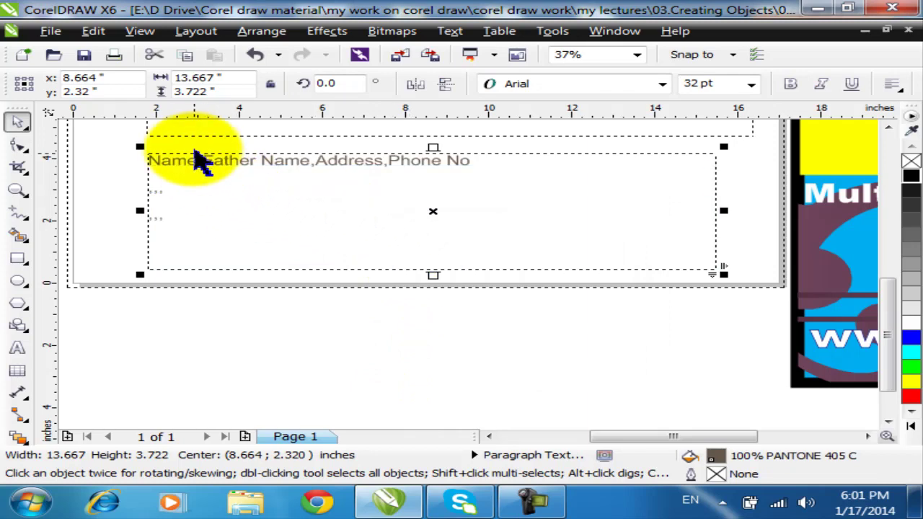
Convert the upper student list text frame to a table, using commas as the column separator.
scroll(201, 150, up, 2)
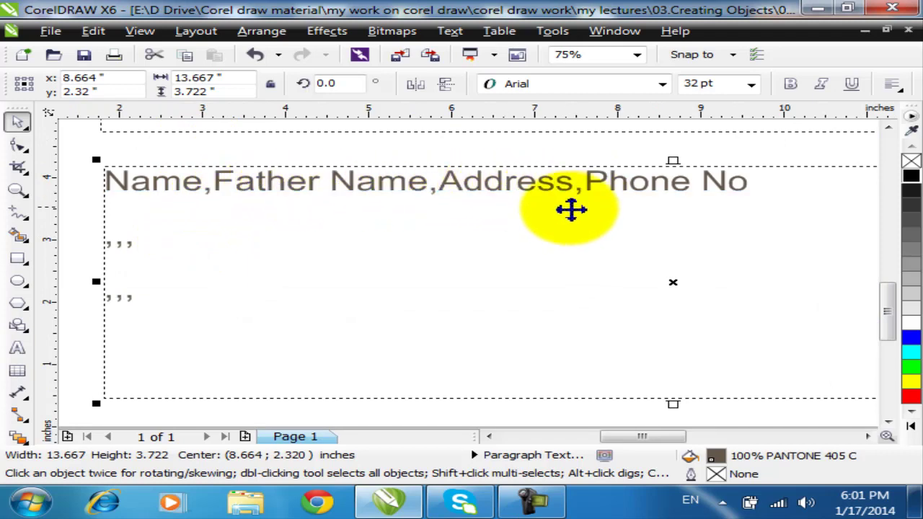
scroll(570, 215, down, 2)
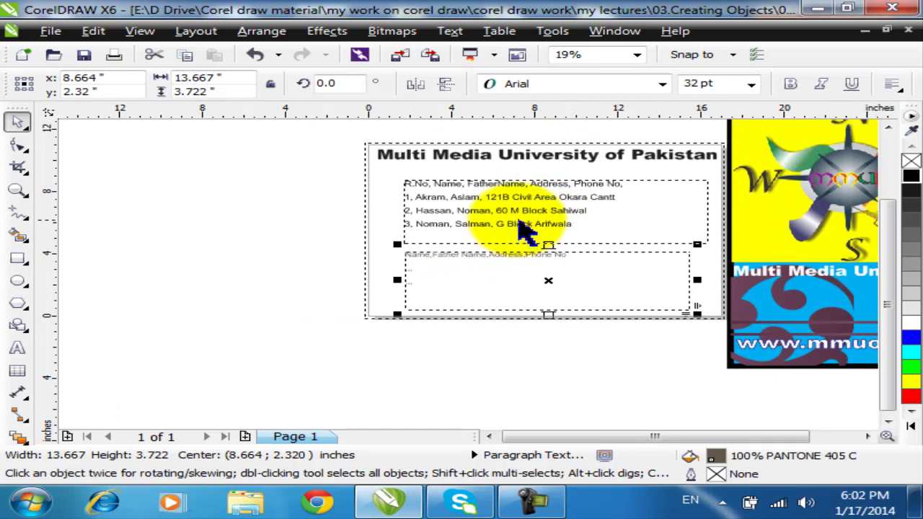
scroll(577, 209, up, 2)
scroll(569, 214, down, 1)
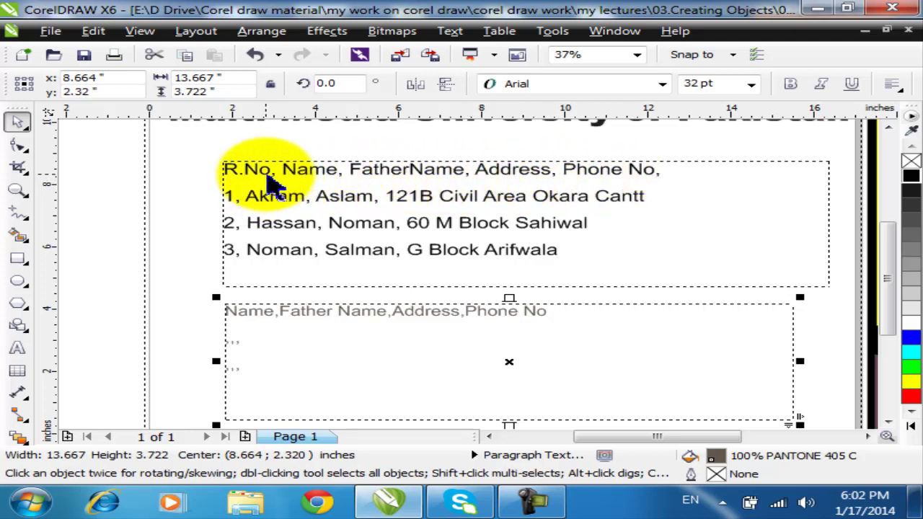
click(406, 286)
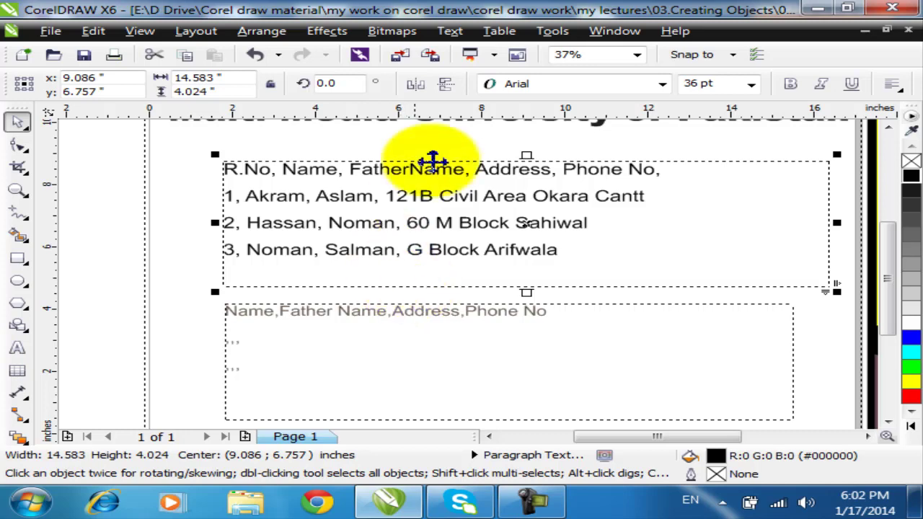
click(501, 31)
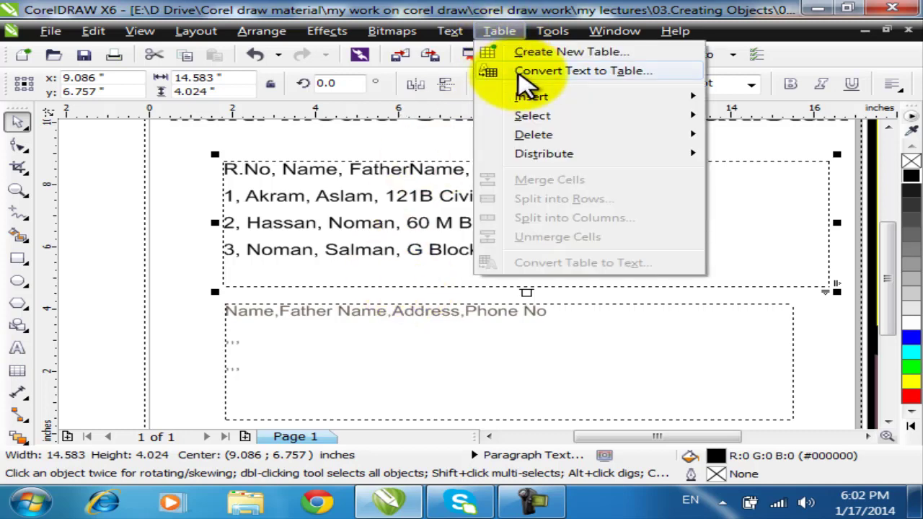
click(525, 72)
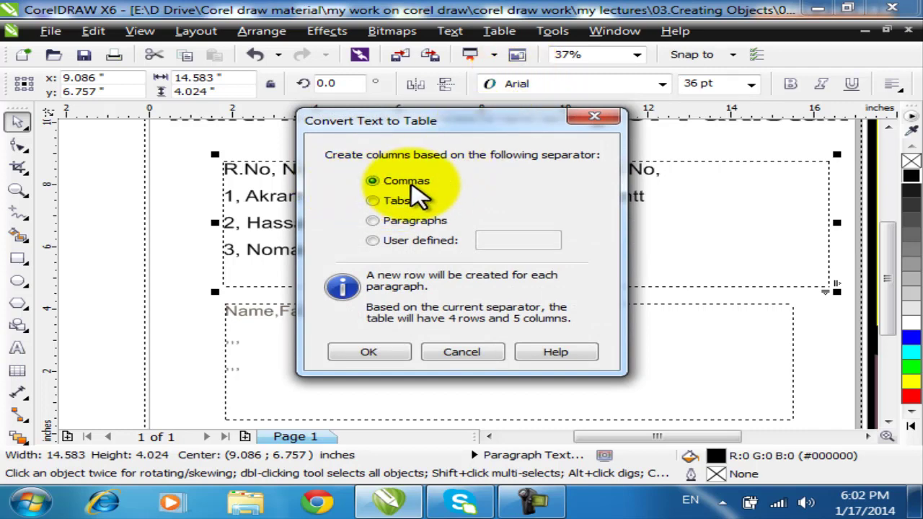
click(372, 353)
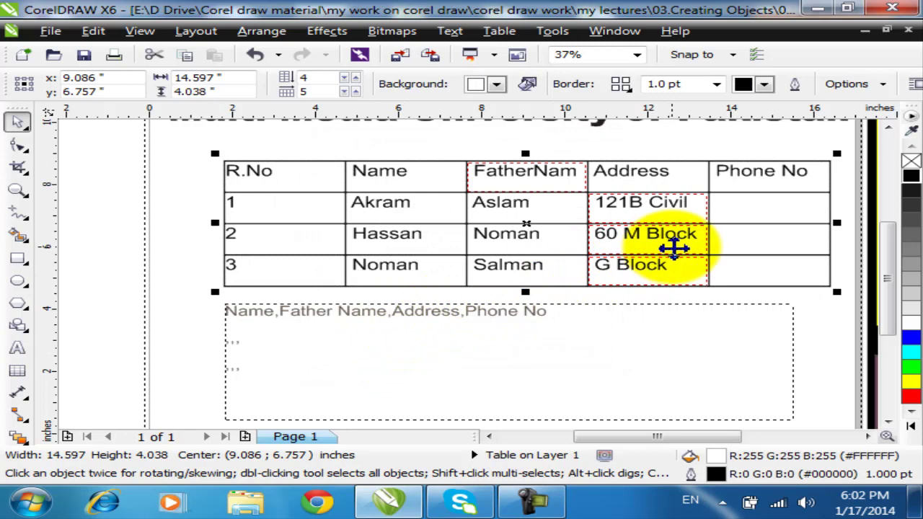
Widen the Address column by moving both its borders outward, and move the Name–FatherName border left so the FatherName header fits.
drag(717, 436, 734, 443)
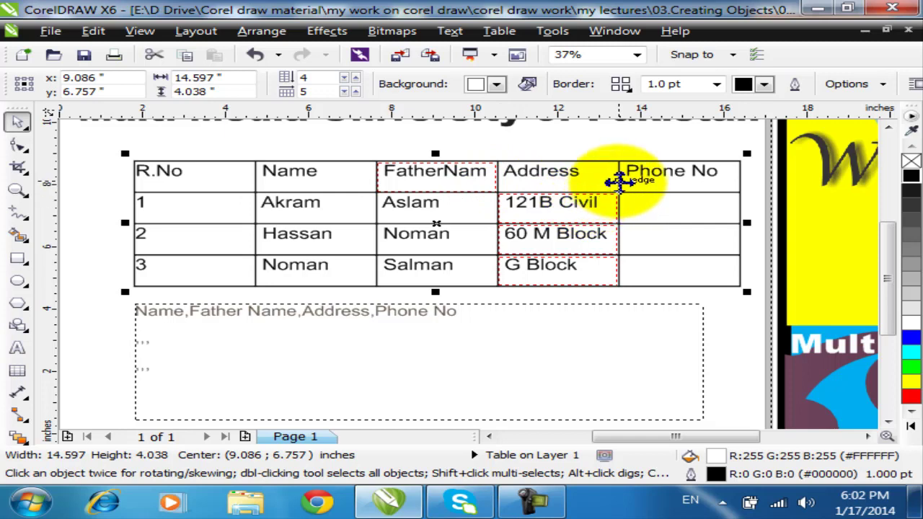
key(space)
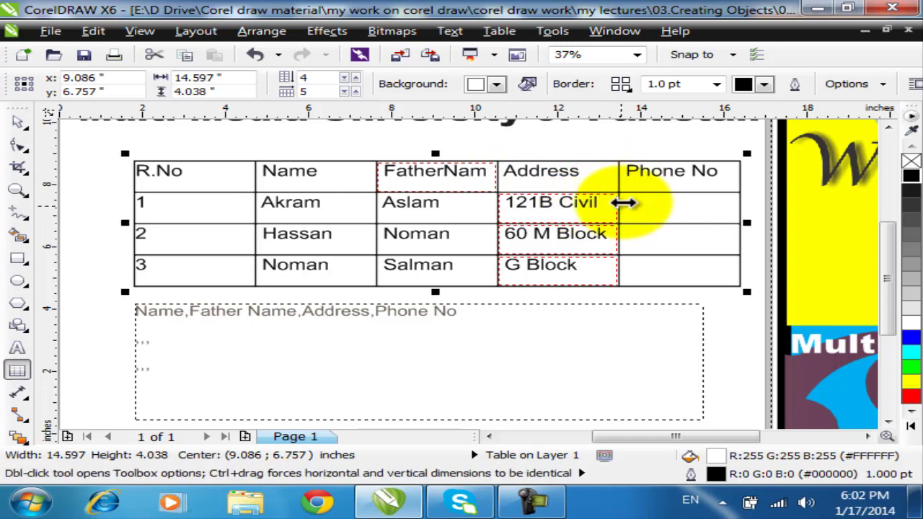
drag(620, 203, 695, 201)
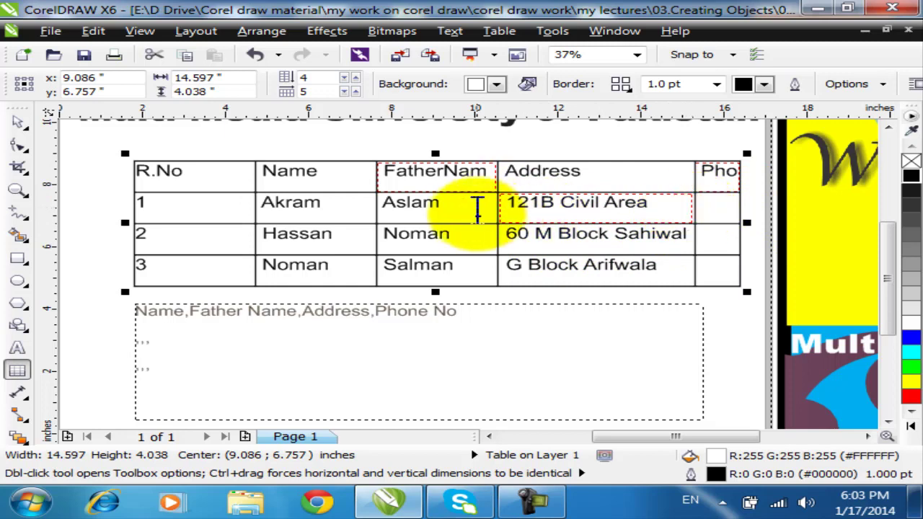
drag(377, 186, 341, 185)
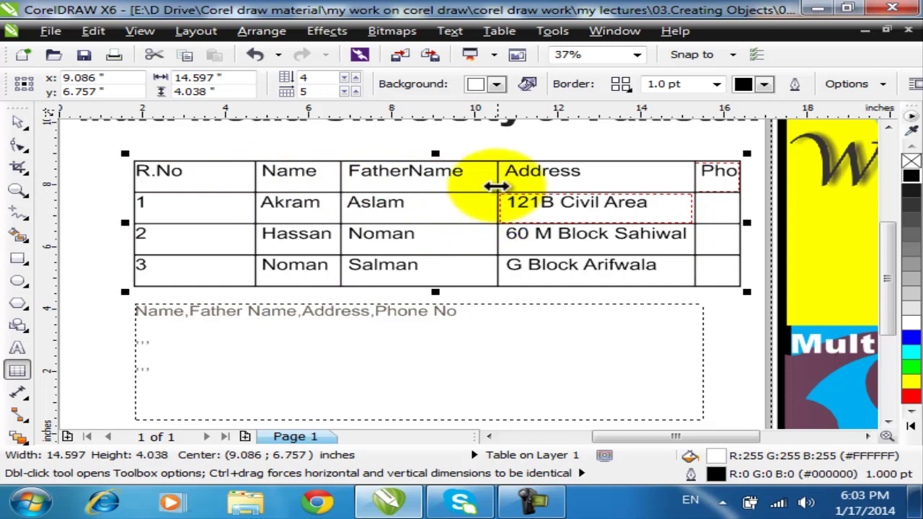
drag(496, 185, 467, 186)
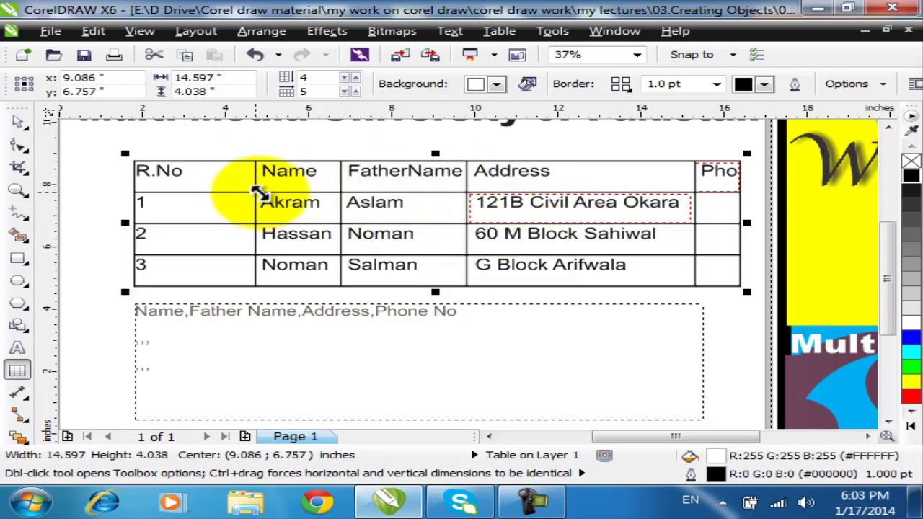
Narrow the R.No and Name columns and move the FatherName–Address border left so the longest address fits on one line.
drag(243, 186, 194, 186)
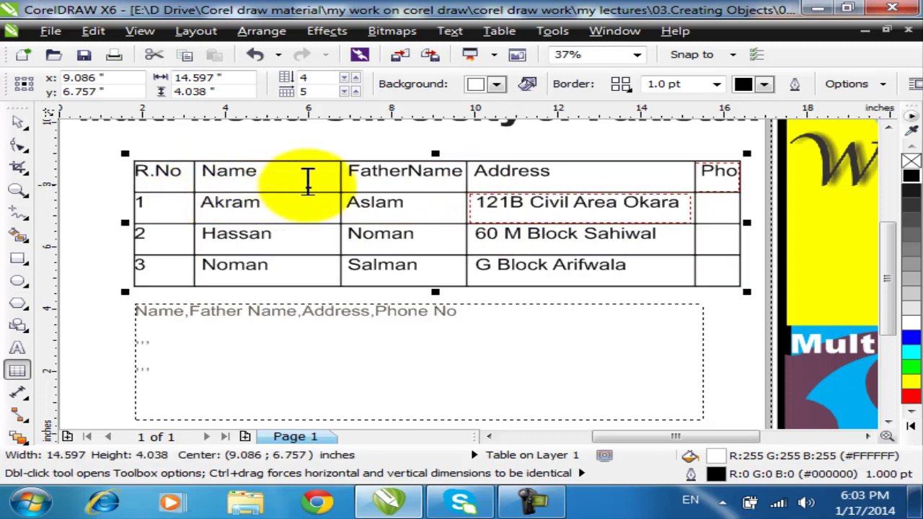
drag(338, 183, 287, 181)
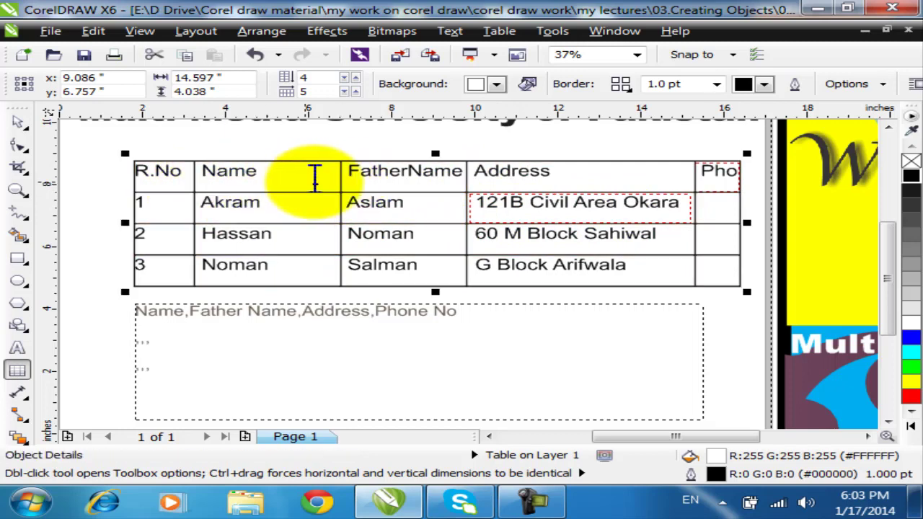
drag(464, 186, 416, 185)
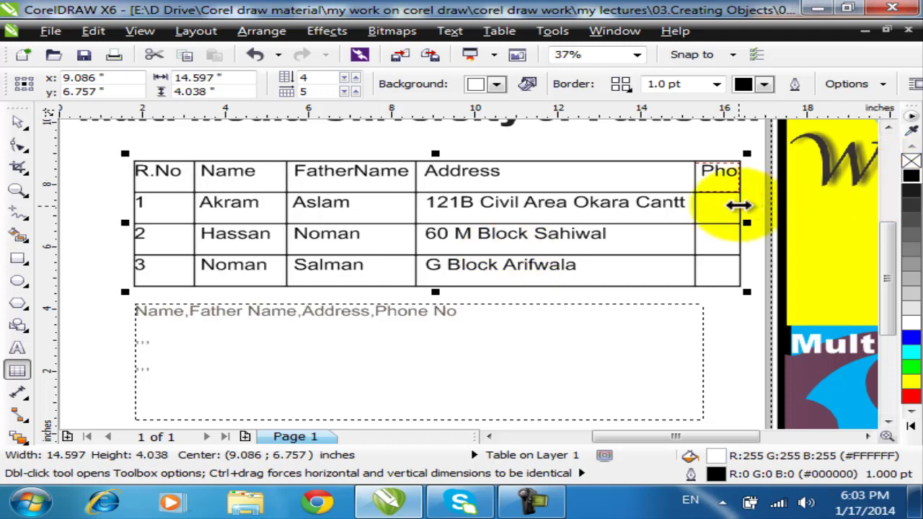
Extend the table's right border to widen the Phone No column, making the table about 16.6 inches wide.
drag(739, 206, 760, 206)
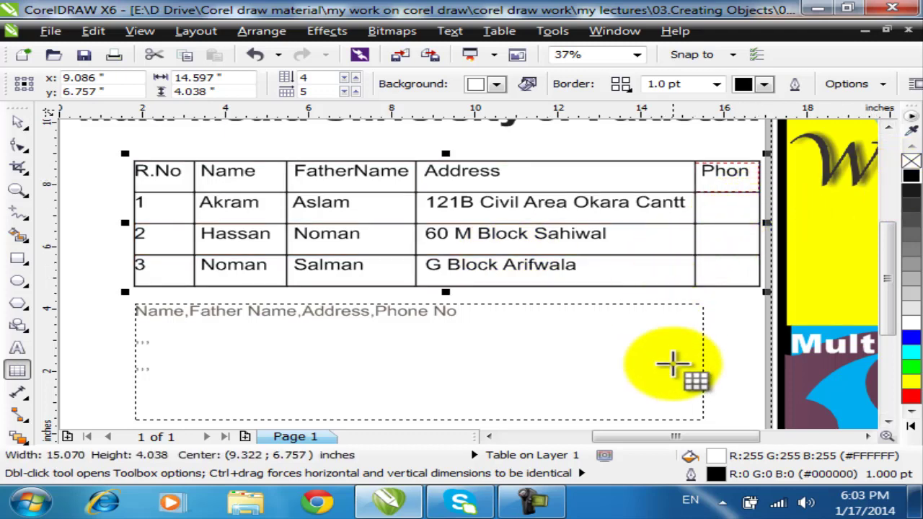
drag(644, 436, 664, 436)
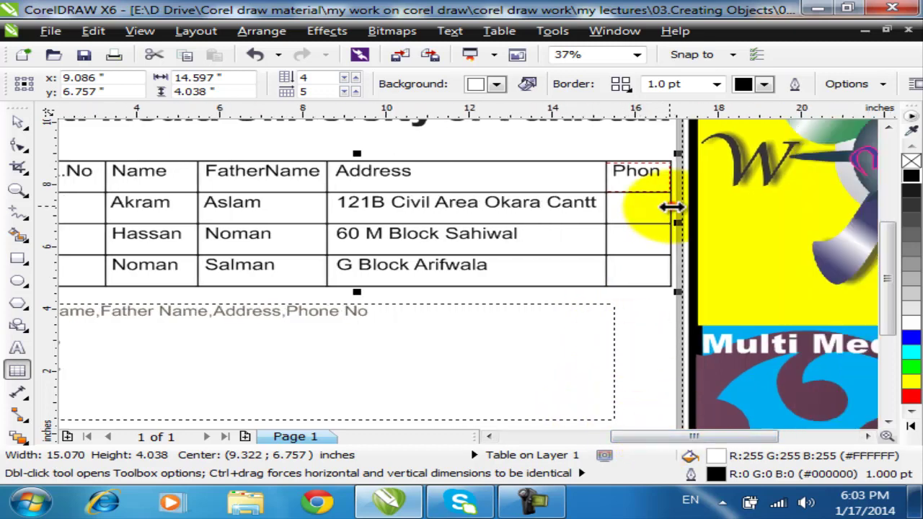
drag(671, 207, 736, 206)
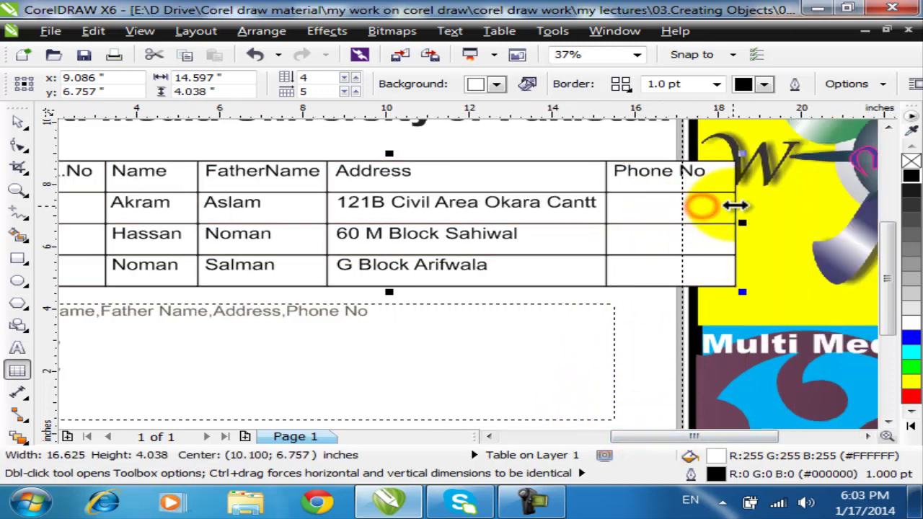
click(430, 264)
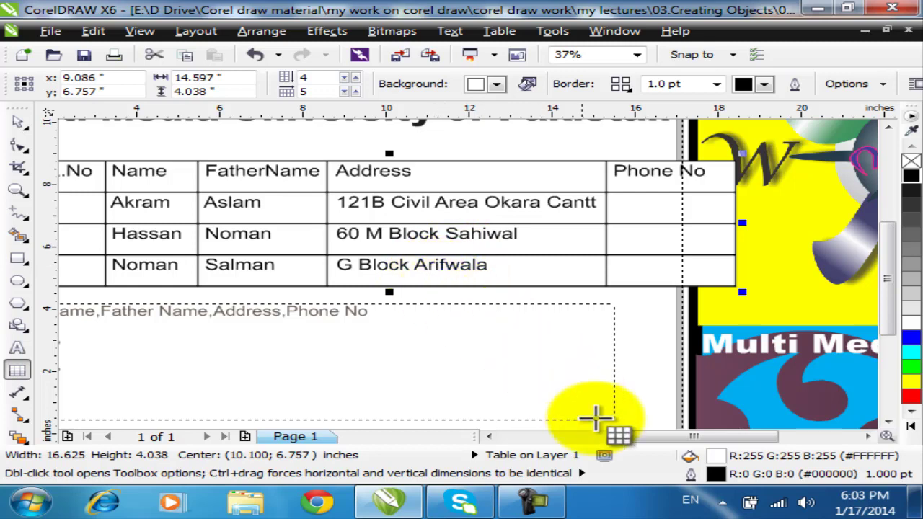
drag(626, 437, 599, 441)
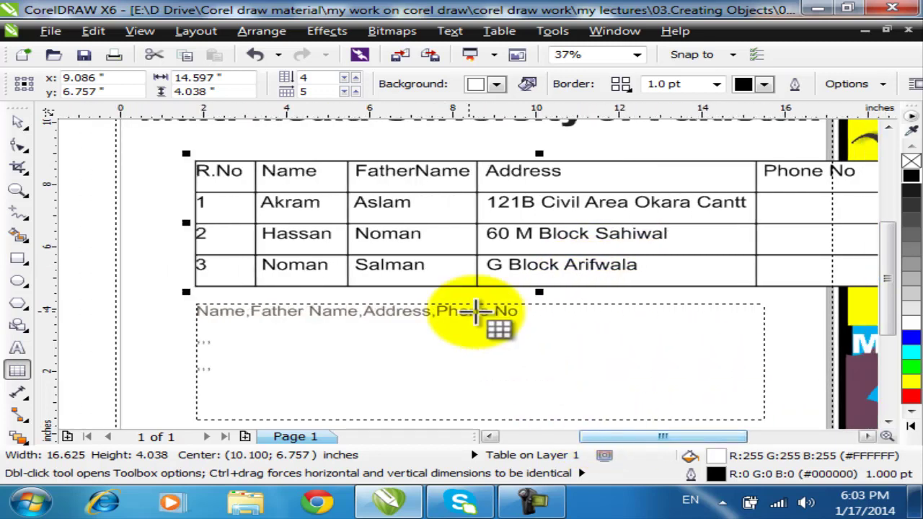
click(13, 372)
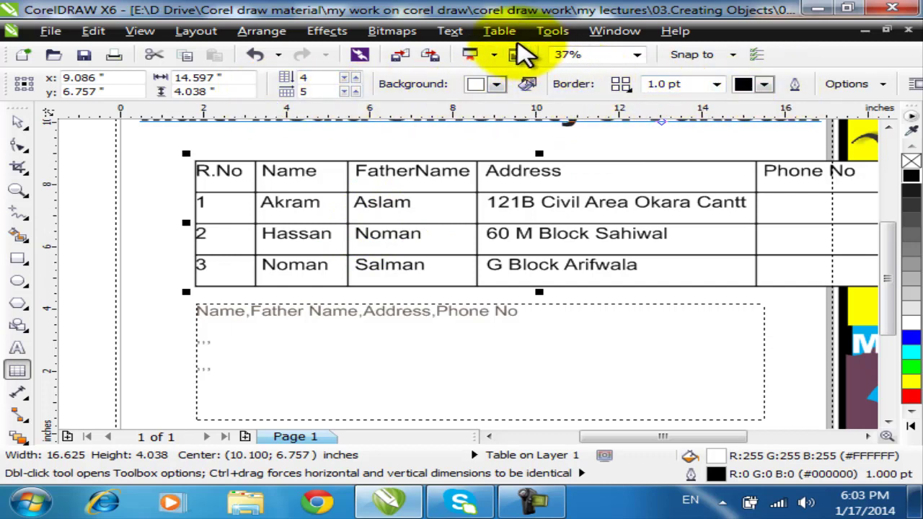
click(499, 31)
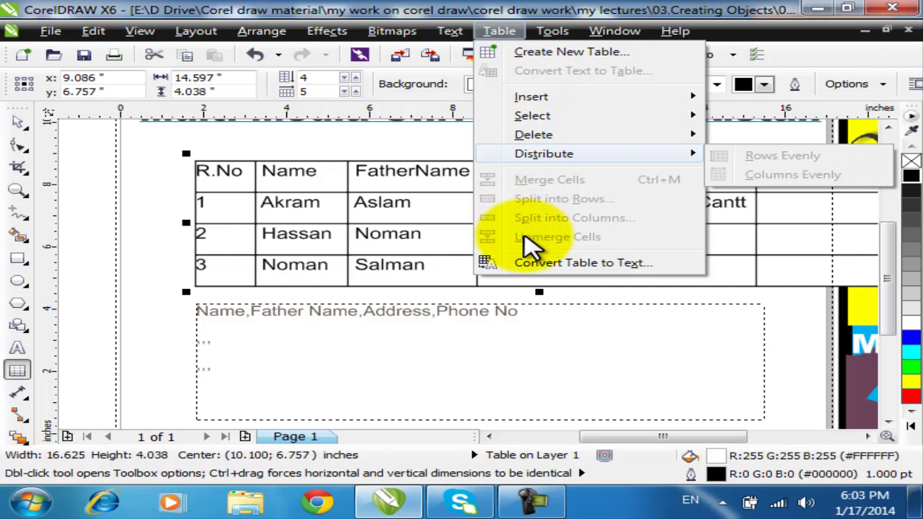
click(422, 271)
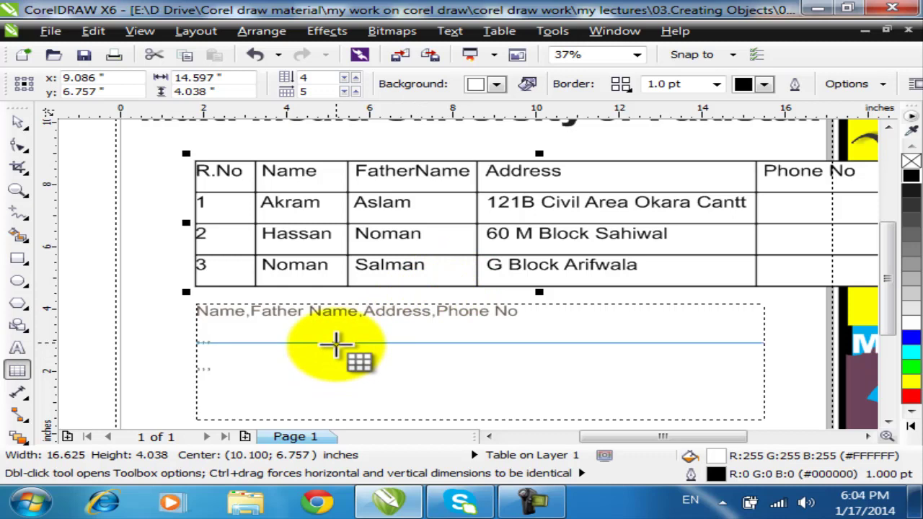
scroll(337, 346, down, 2)
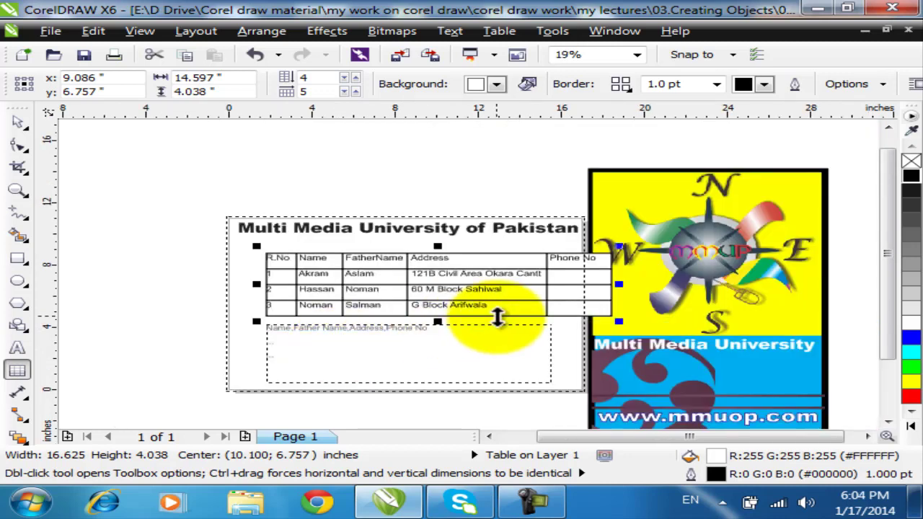